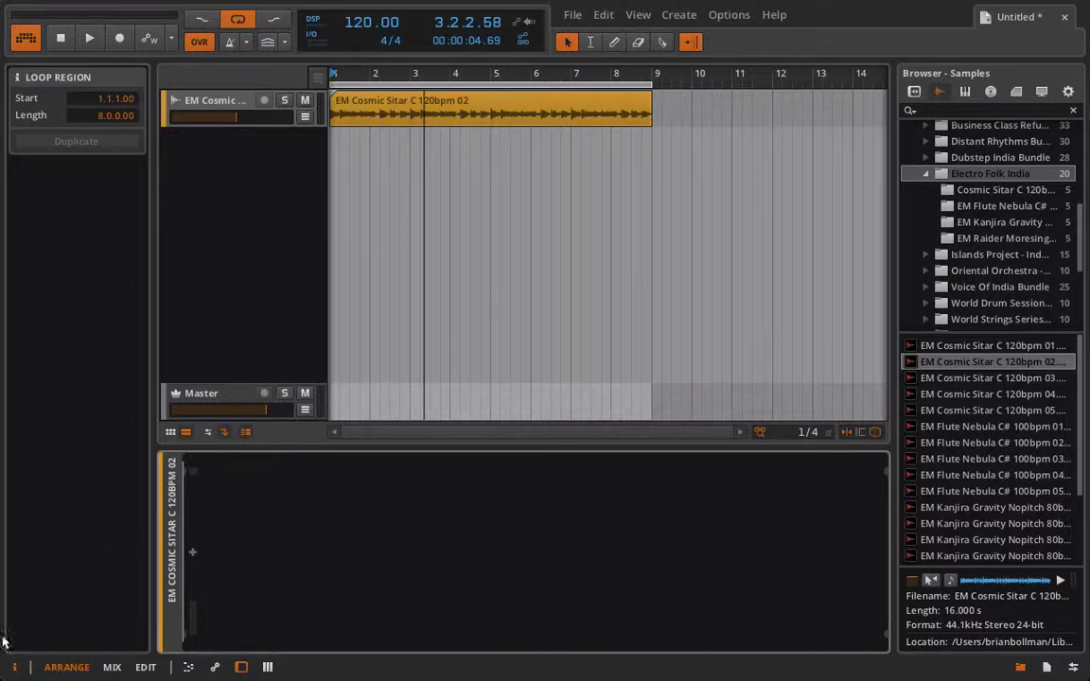
# Add an FX Chain device to the sitar track and turn its Mix fully down while the loop plays
pyautogui.rightClick(194, 555)
pyautogui.click(258, 629)
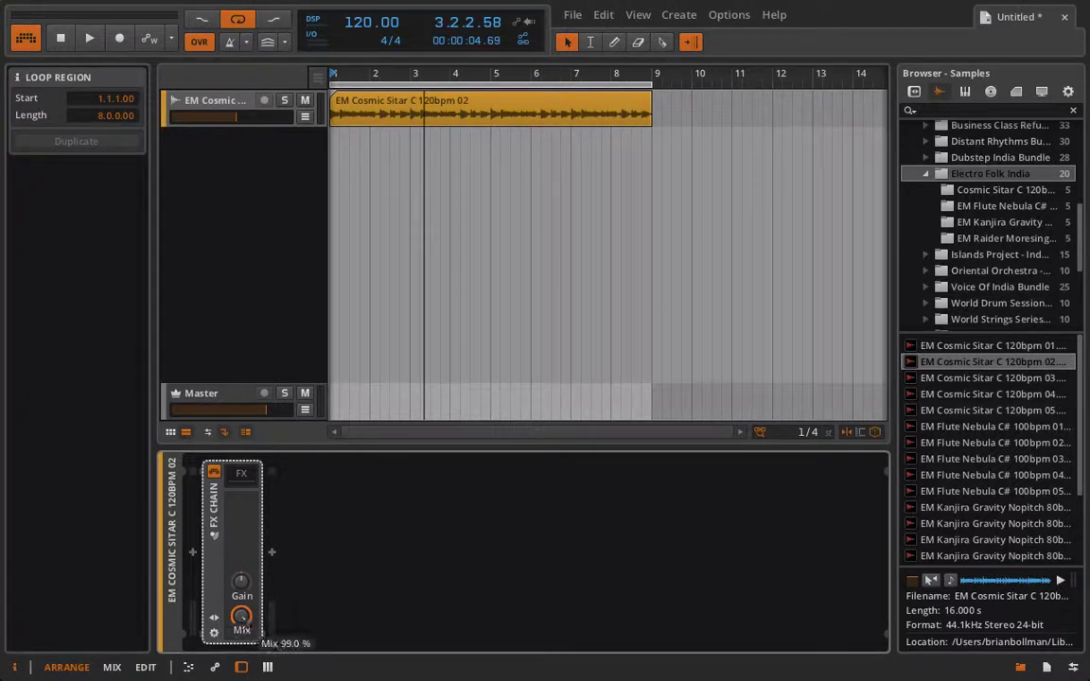
pyautogui.press('space')
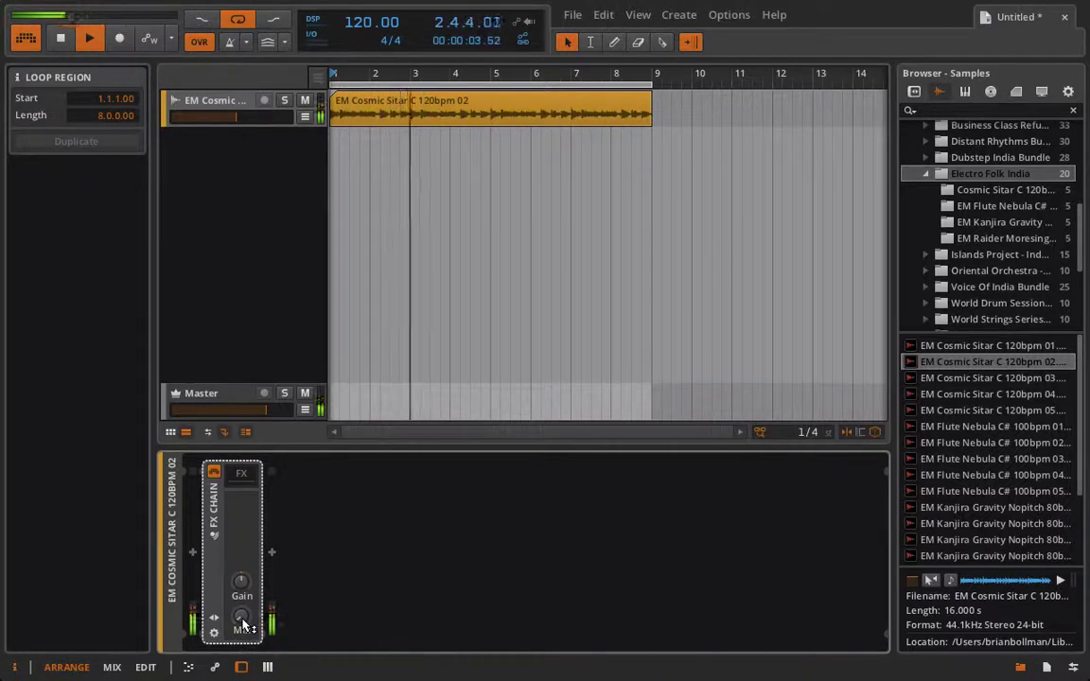
pyautogui.moveTo(242, 620)
pyautogui.mouseDown()
pyautogui.moveTo(242, 473)
pyautogui.moveTo(242, 620)
pyautogui.mouseUp()
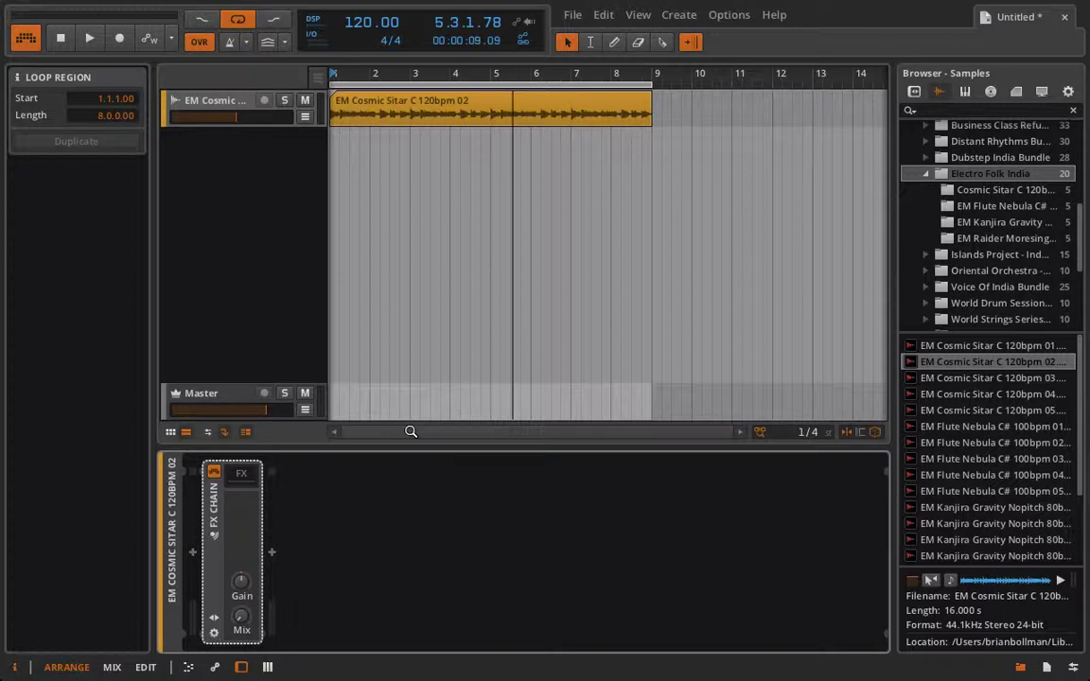
# Insert an FX Layer device ahead of the FX Chain and play the loop through both
pyautogui.click(193, 552)
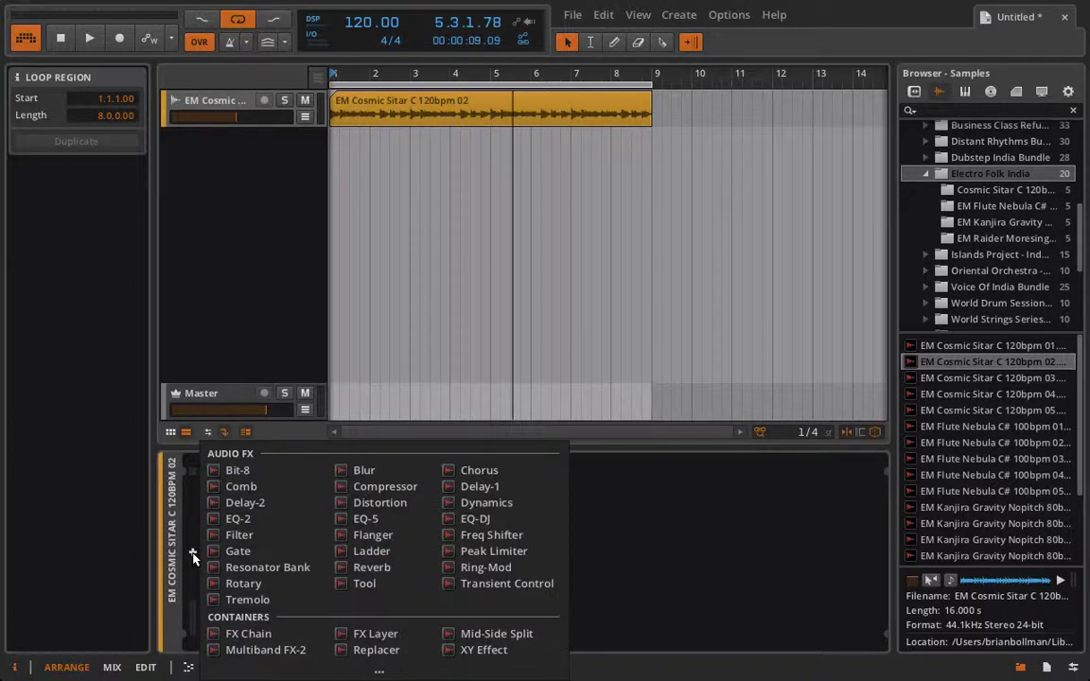
pyautogui.click(378, 633)
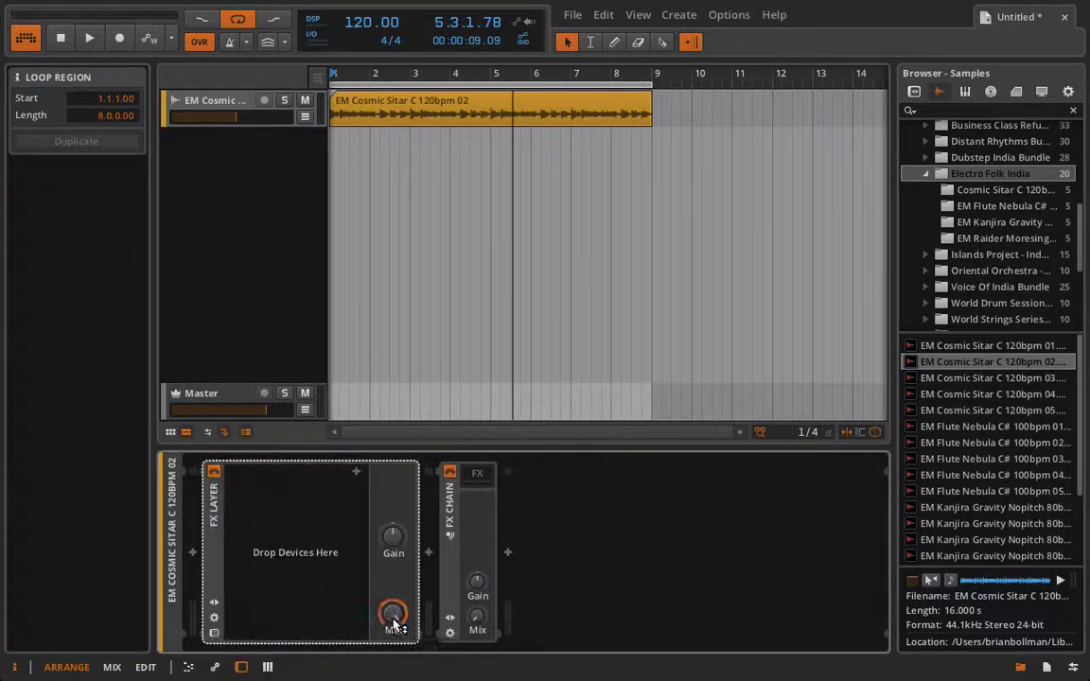
pyautogui.press('space')
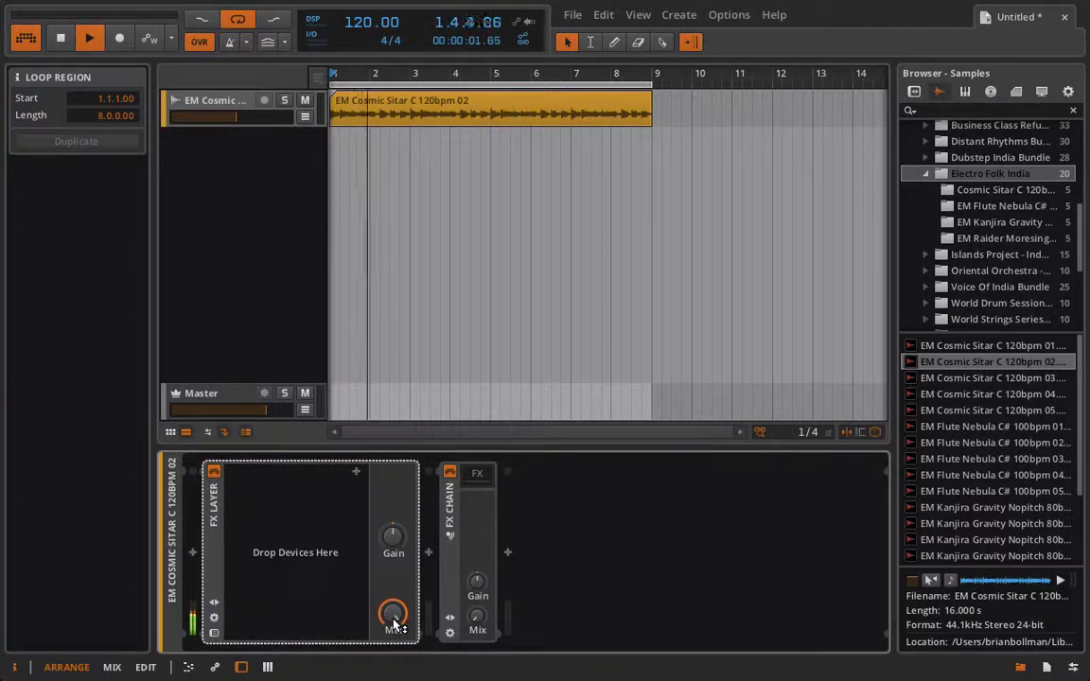
# Move the FX Chain ahead of the FX Layer, and delete the FX Layer
pyautogui.moveTo(452, 506); pyautogui.dragTo(202, 551)
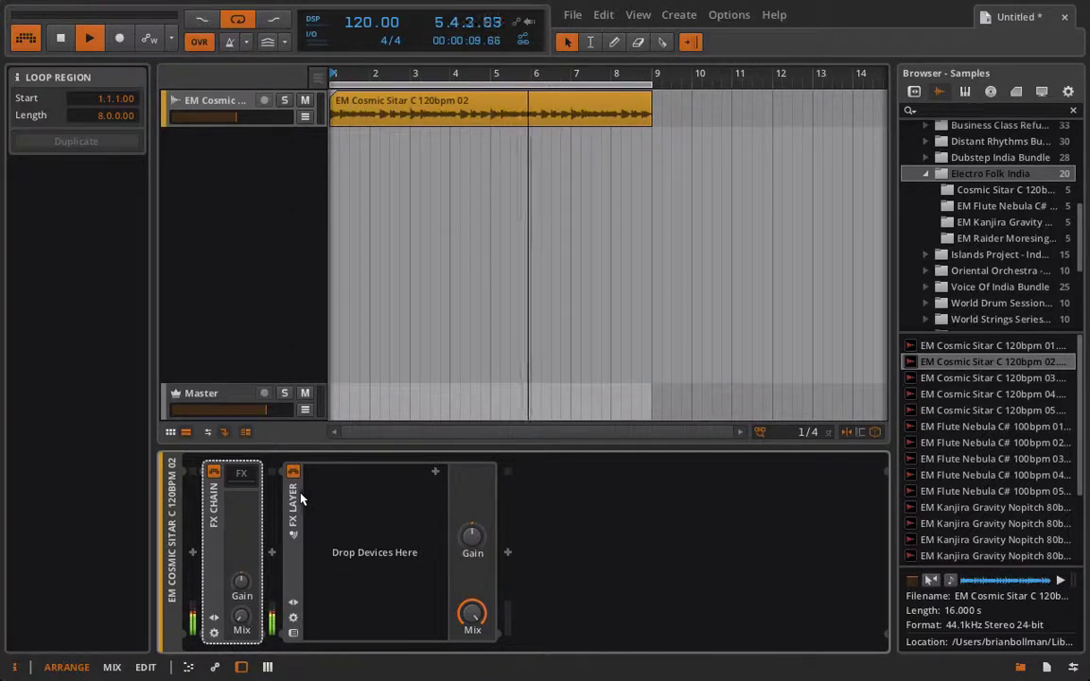
pyautogui.click(293, 520)
pyautogui.press('Delete')
pyautogui.press('space')
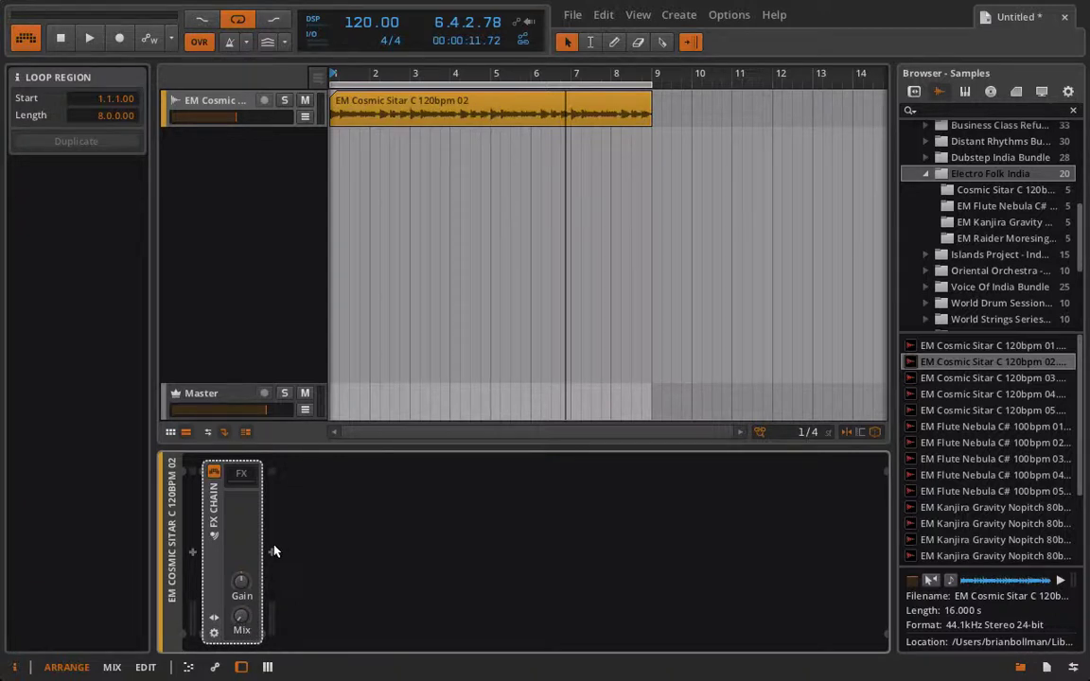
# Insert a Flanger inside the FX Chain's FX slot and load its LFO Flanger Negative preset
pyautogui.click(244, 480)
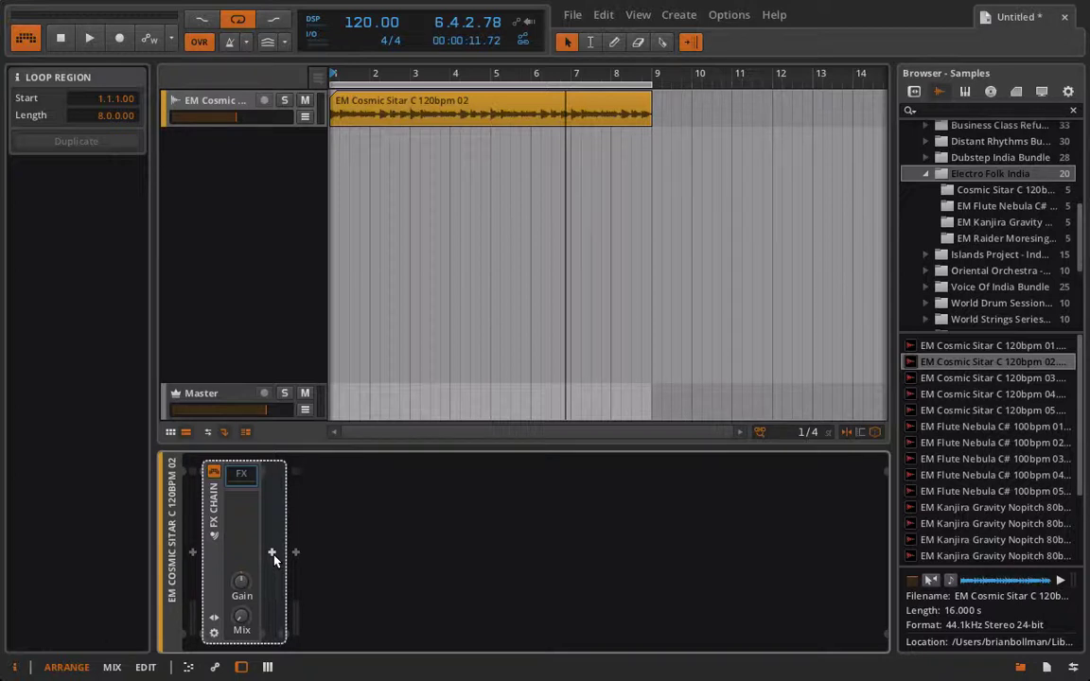
pyautogui.click(273, 553)
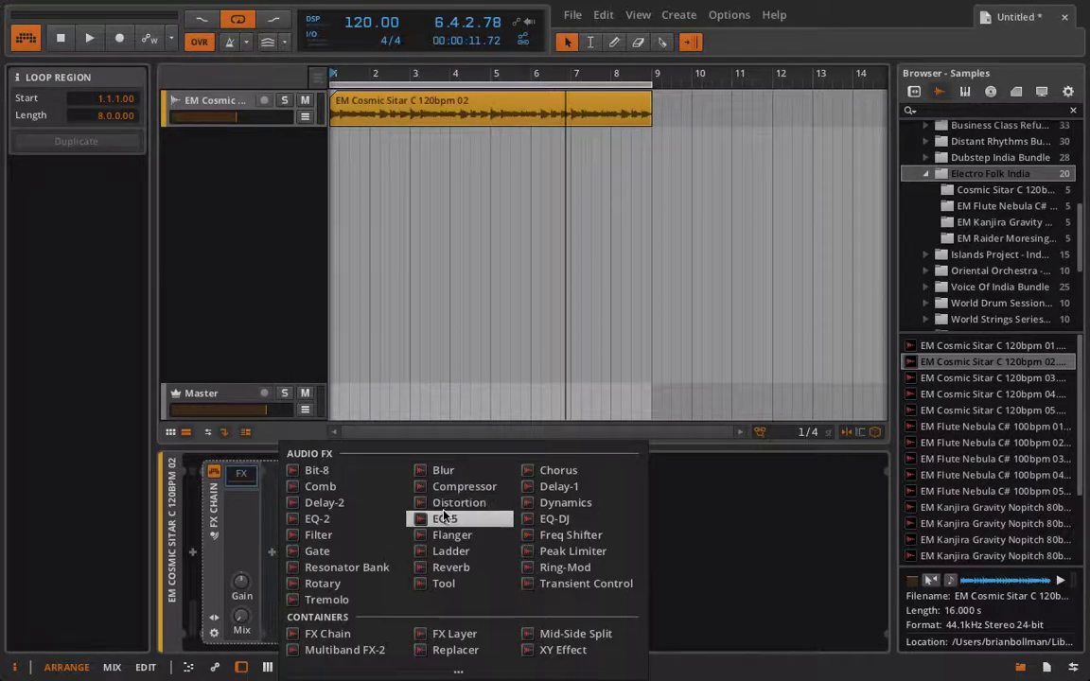
pyautogui.click(447, 535)
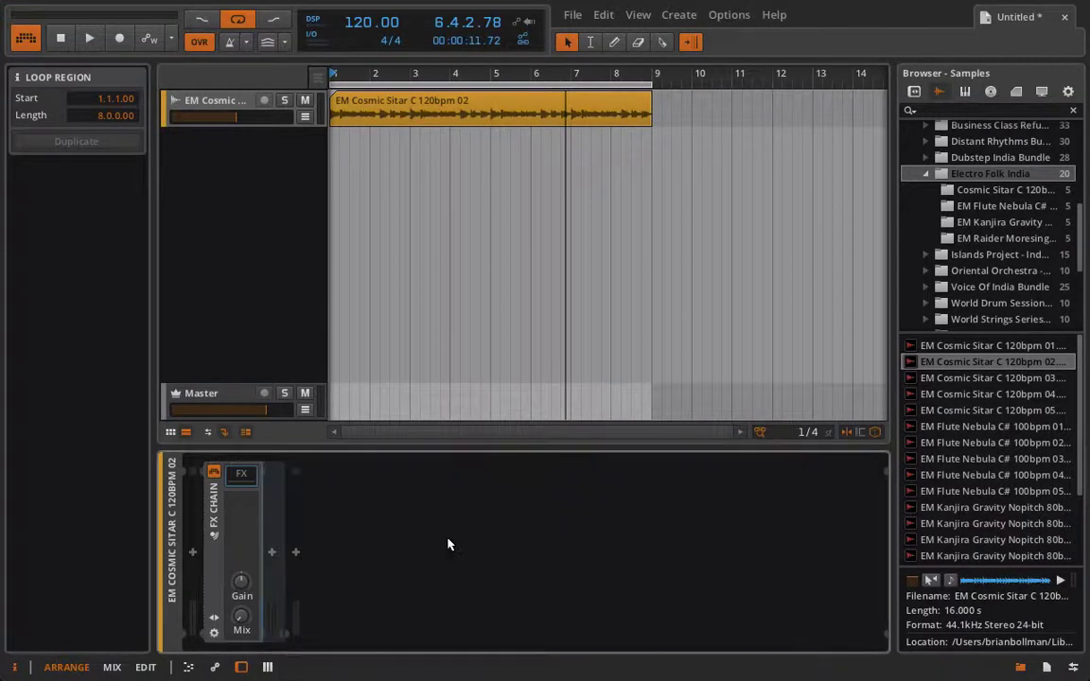
pyautogui.click(292, 617)
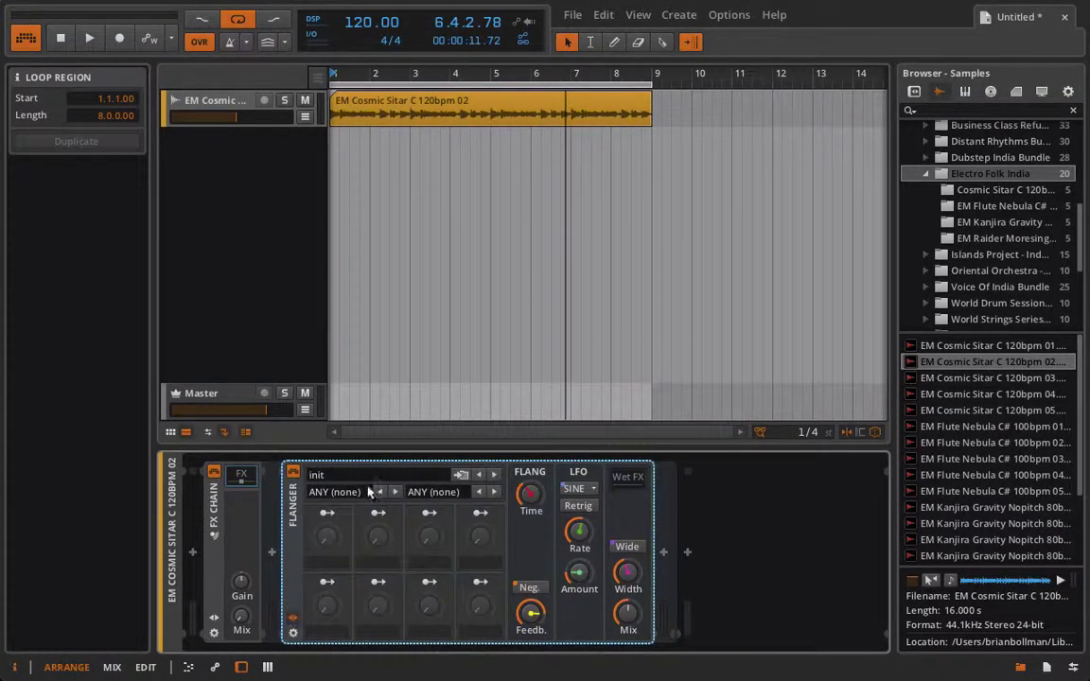
pyautogui.click(350, 475)
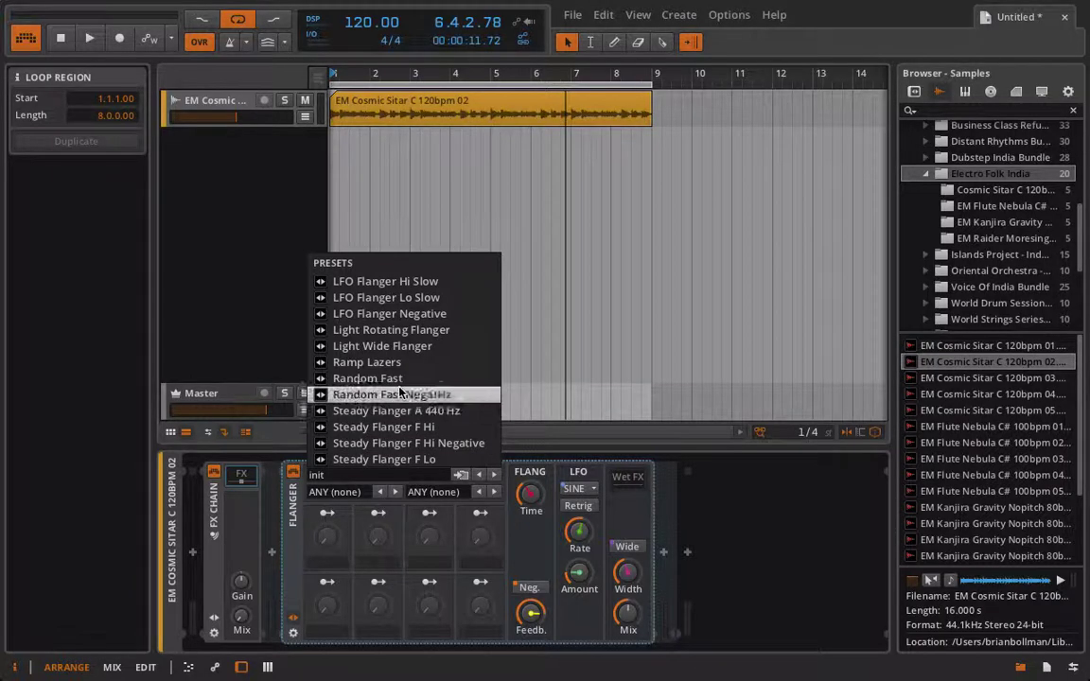
pyautogui.click(423, 316)
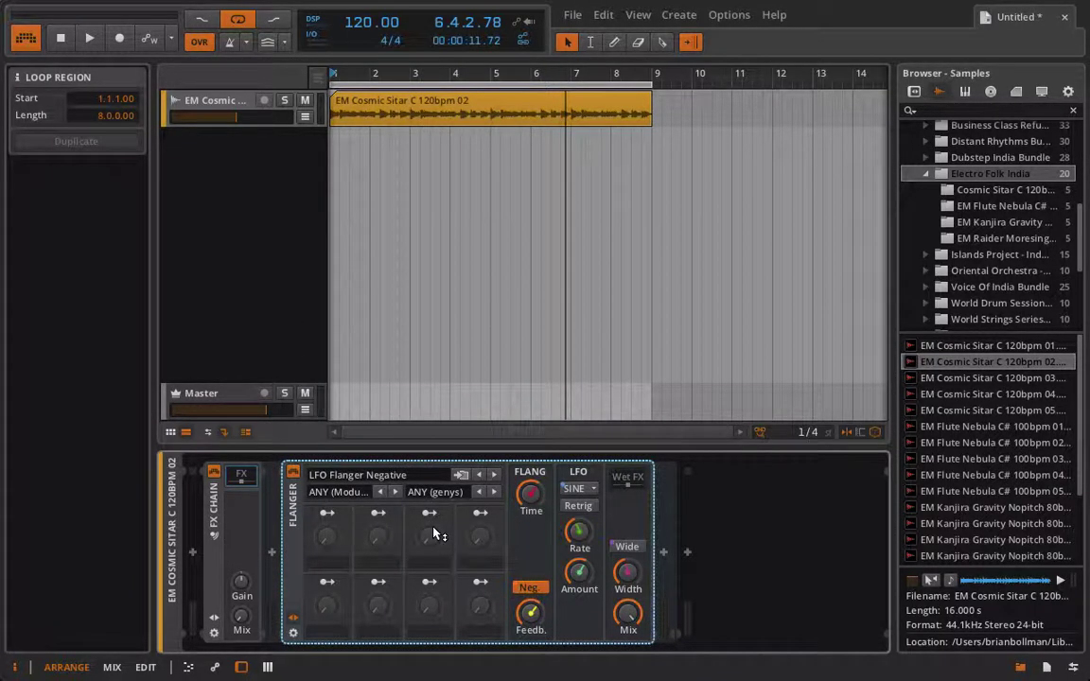
# Audition the flanged loop and raise the FX Chain's Mix to about 79.5 %
pyautogui.press('space')
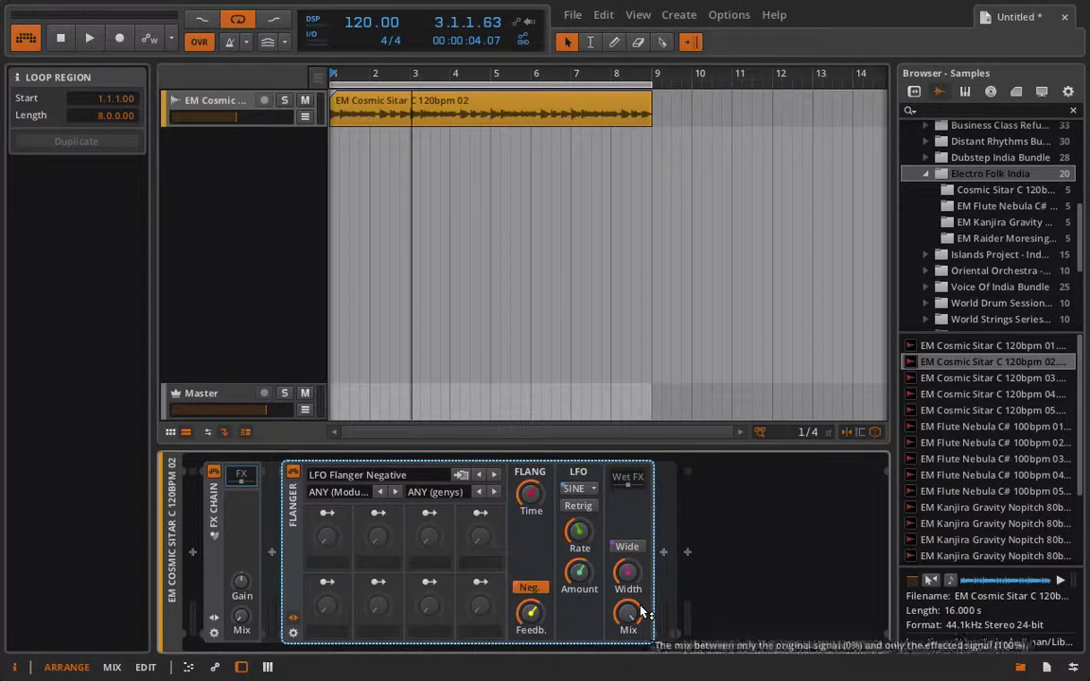
pyautogui.press('space')
pyautogui.moveTo(244, 624); pyautogui.dragTo(244, 560)
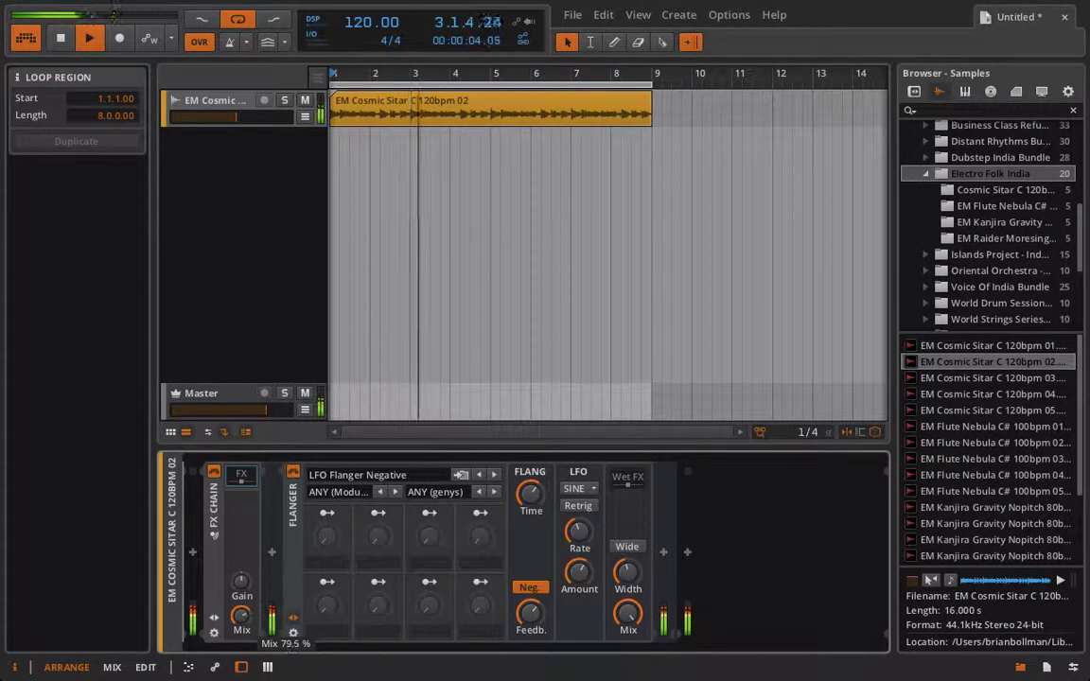
# Shape the Flanger during playback by enabling Wide and adjusting Feedback, Width, flange Time, and the LFO Amount and Rate
pyautogui.moveTo(531, 612); pyautogui.dragTo(531, 564)
pyautogui.click(627, 546)
pyautogui.moveTo(627, 572); pyautogui.dragTo(579, 511)
pyautogui.moveTo(581, 566)
pyautogui.mouseDown()
pyautogui.moveTo(582, 524)
pyautogui.moveTo(579, 563)
pyautogui.mouseUp()
pyautogui.click(578, 511)
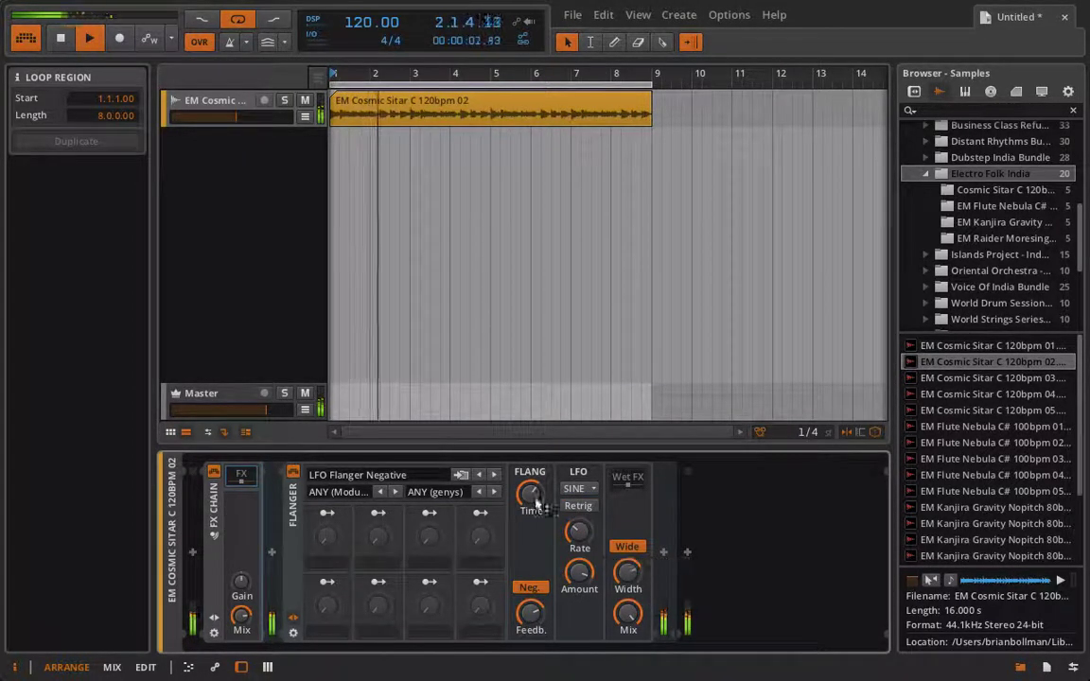
pyautogui.moveTo(531, 493); pyautogui.dragTo(581, 503)
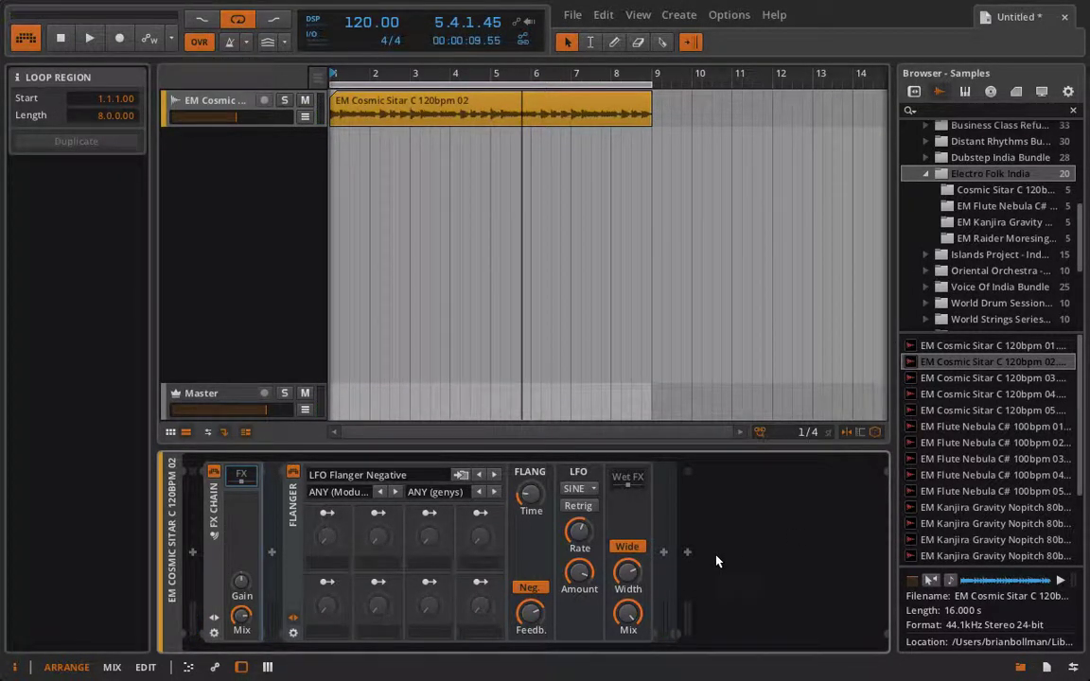
# Collapse the Flanger and insert a Reverb after it inside the FX Chain
pyautogui.click(294, 619)
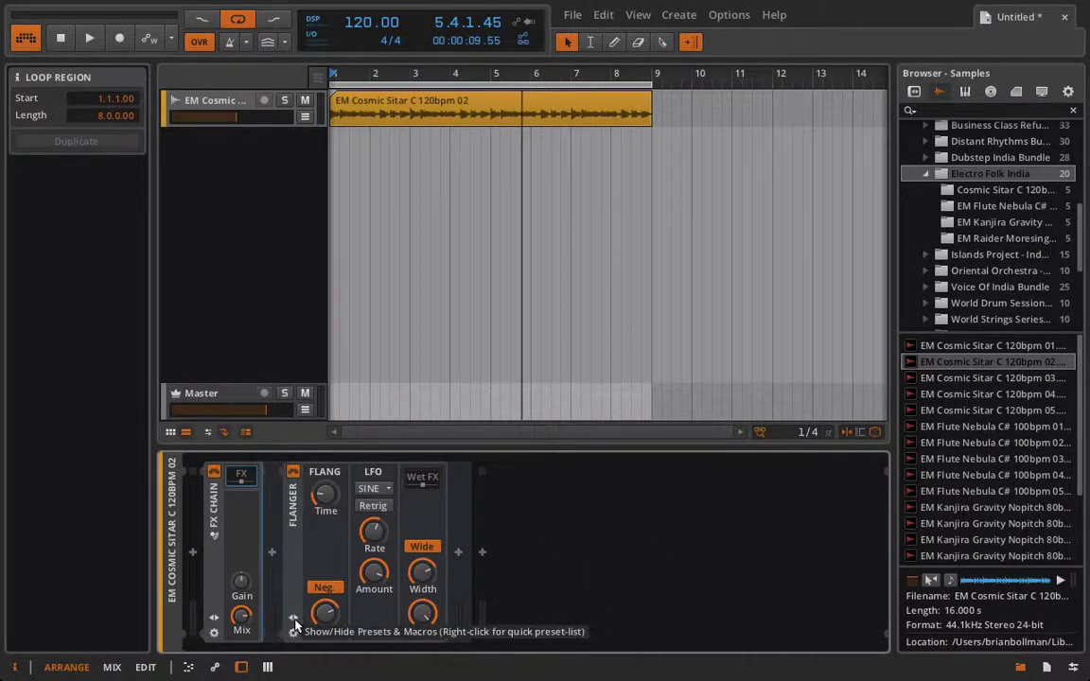
pyautogui.doubleClick(293, 569)
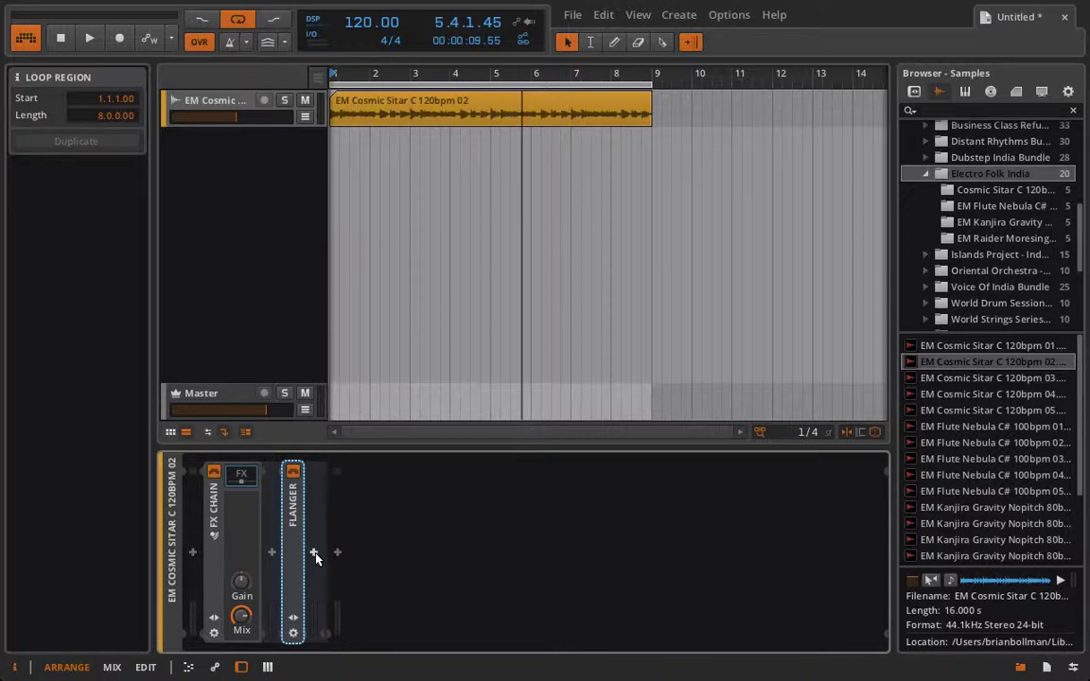
pyautogui.click(314, 553)
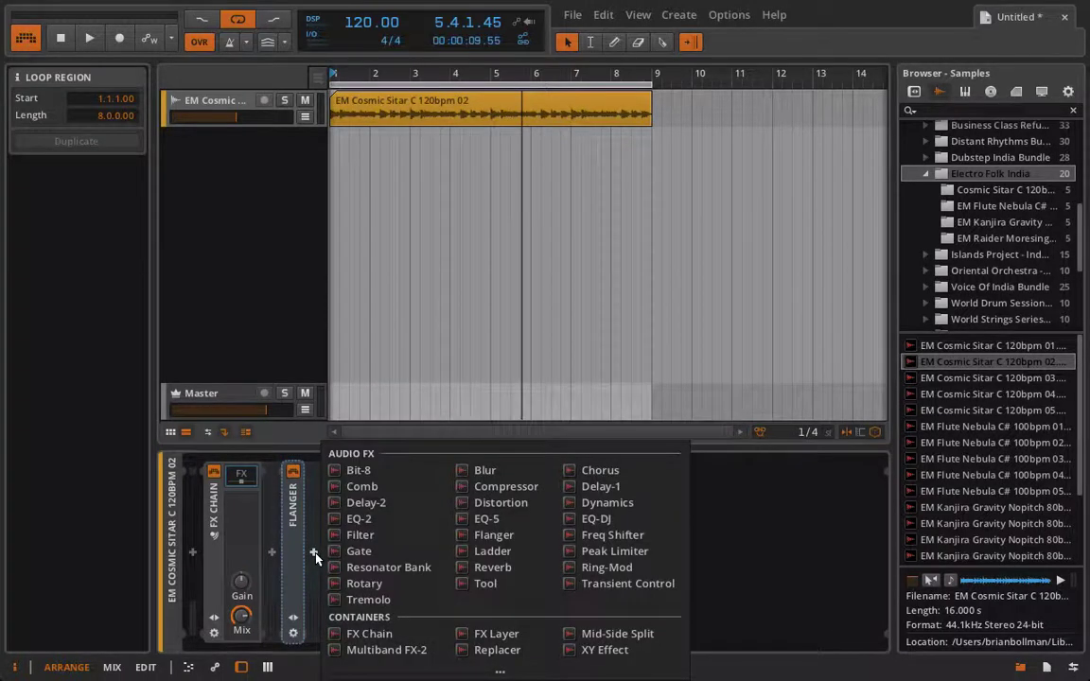
pyautogui.click(497, 567)
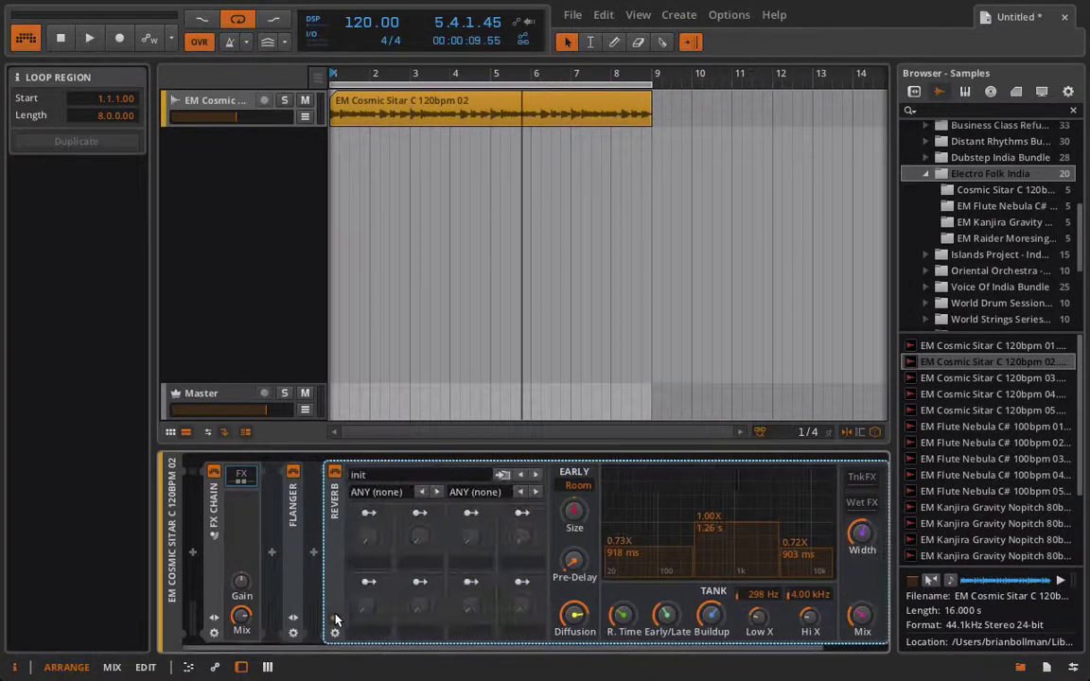
# Load the Courtyard In Minsk preset on the Reverb and audition it with the loop
pyautogui.click(390, 477)
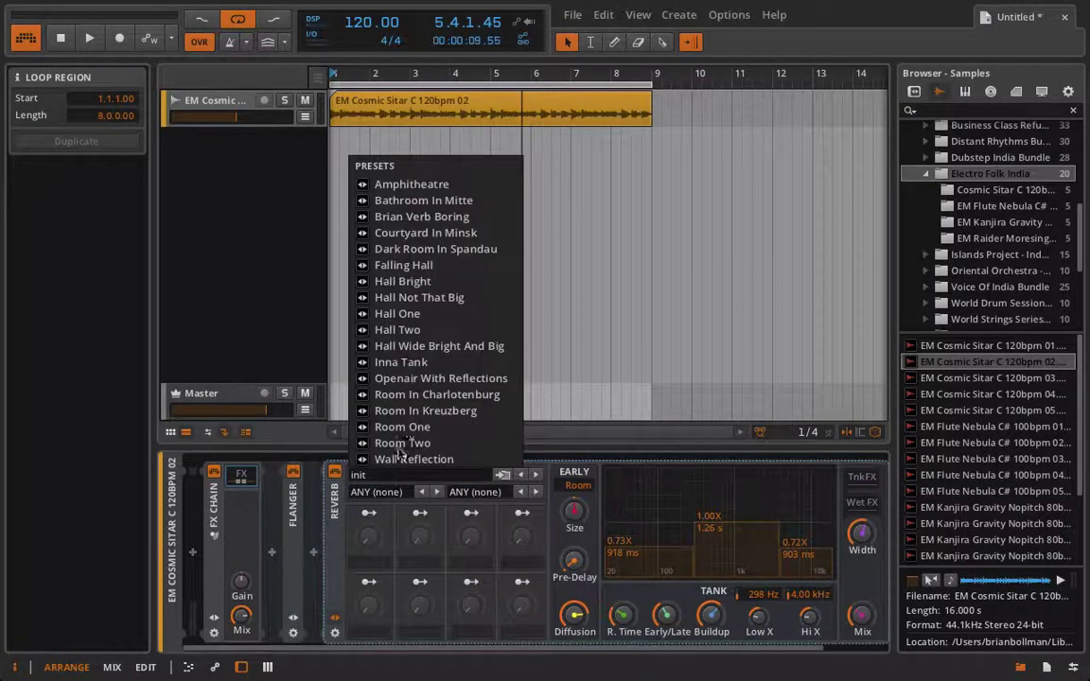
pyautogui.click(449, 235)
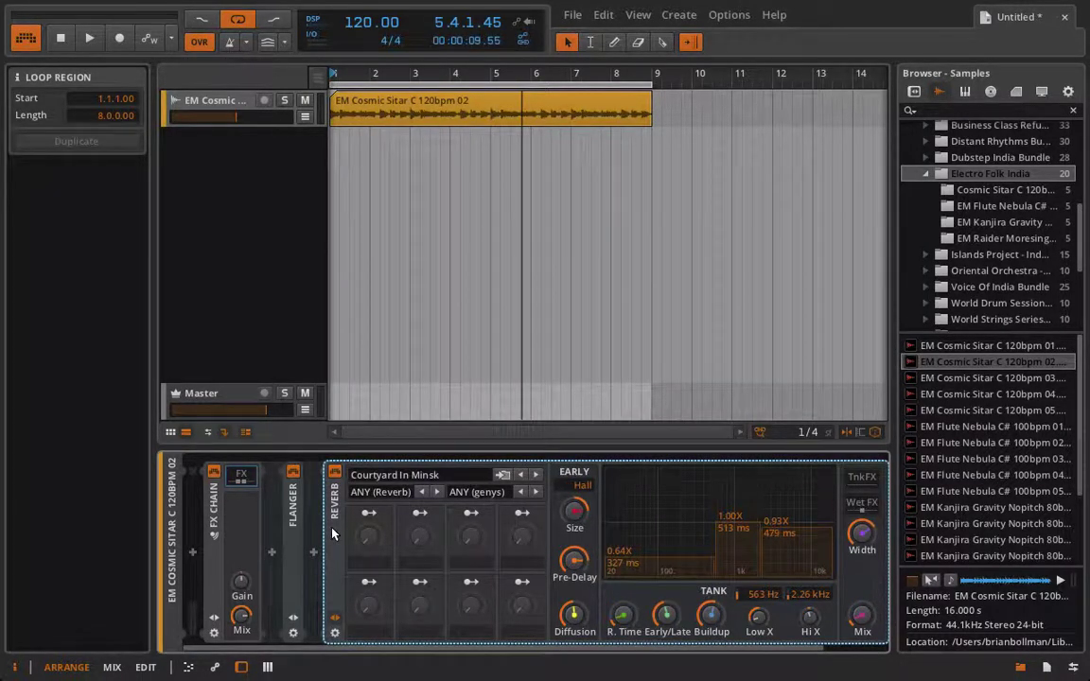
pyautogui.press('space')
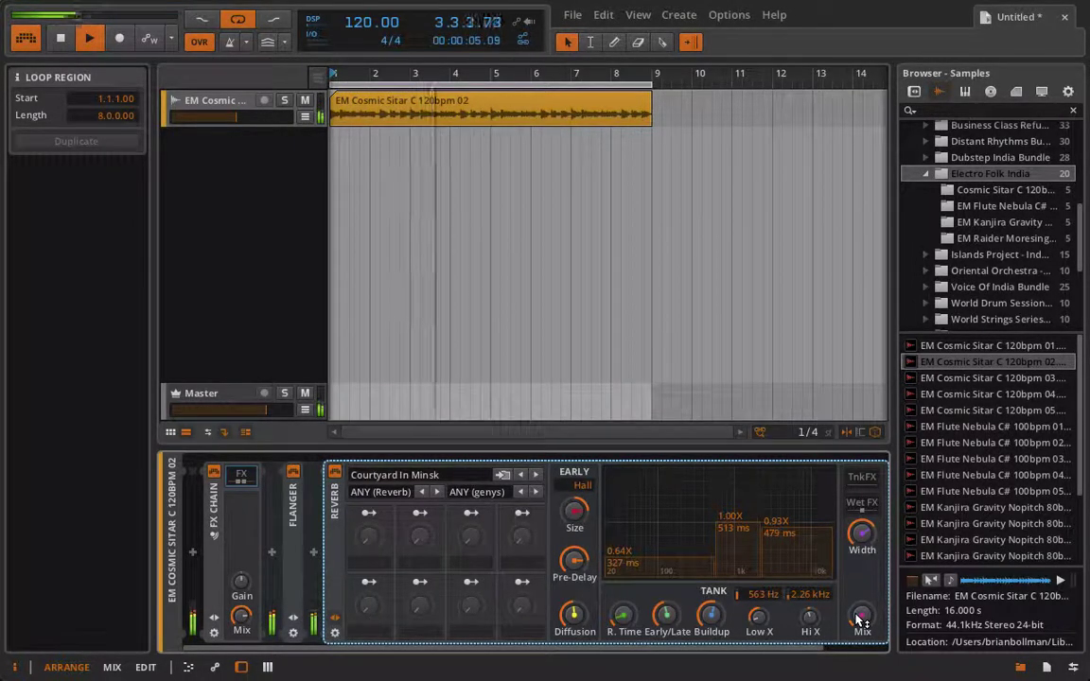
pyautogui.press('space')
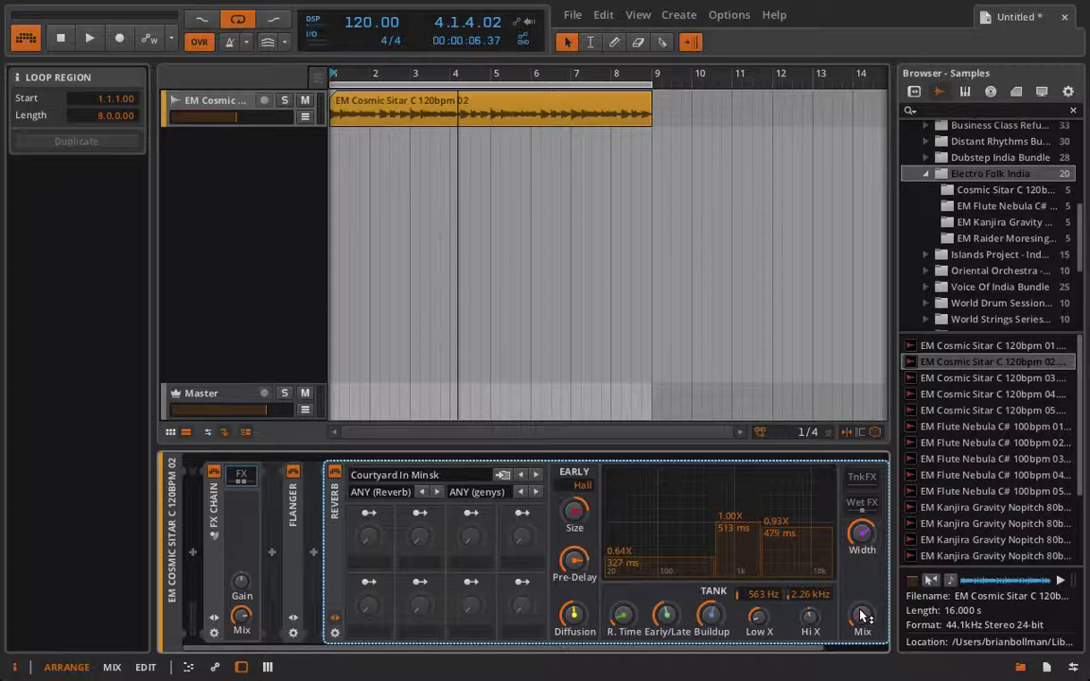
# Set the Reverb's low band to 0.83X, decay to 1.05 s and low crossover to 474 Hz, and raise Early/Late, Buildup and Mix
pyautogui.press('space')
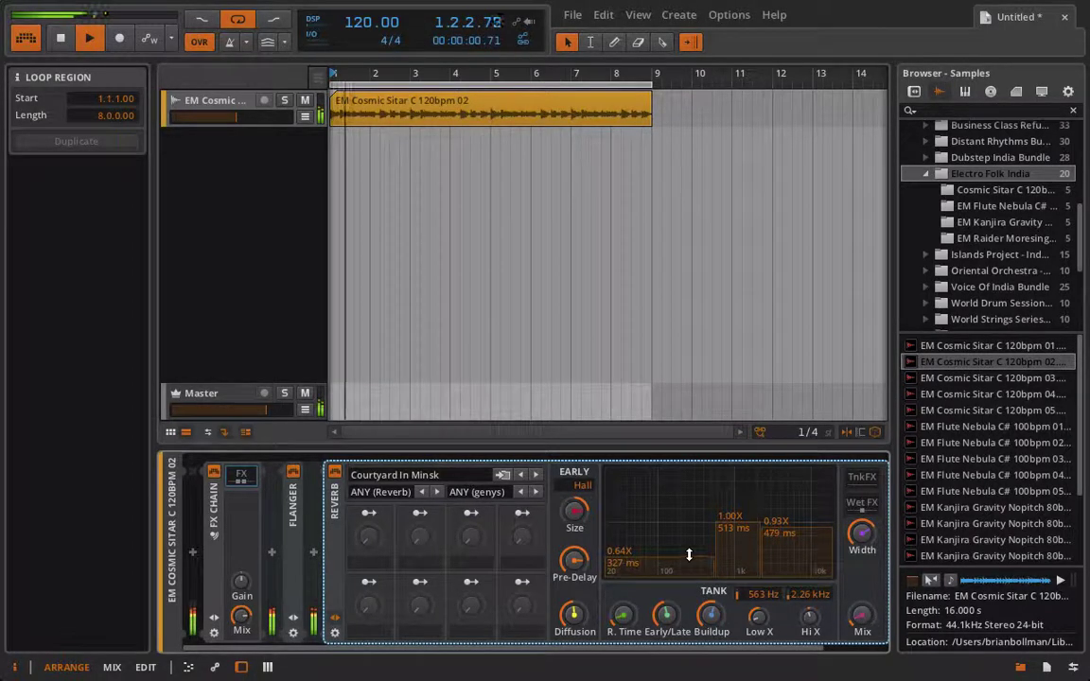
pyautogui.moveTo(689, 555); pyautogui.dragTo(686, 518)
pyautogui.moveTo(623, 615); pyautogui.dragTo(623, 587)
pyautogui.moveTo(669, 621); pyautogui.dragTo(765, 603)
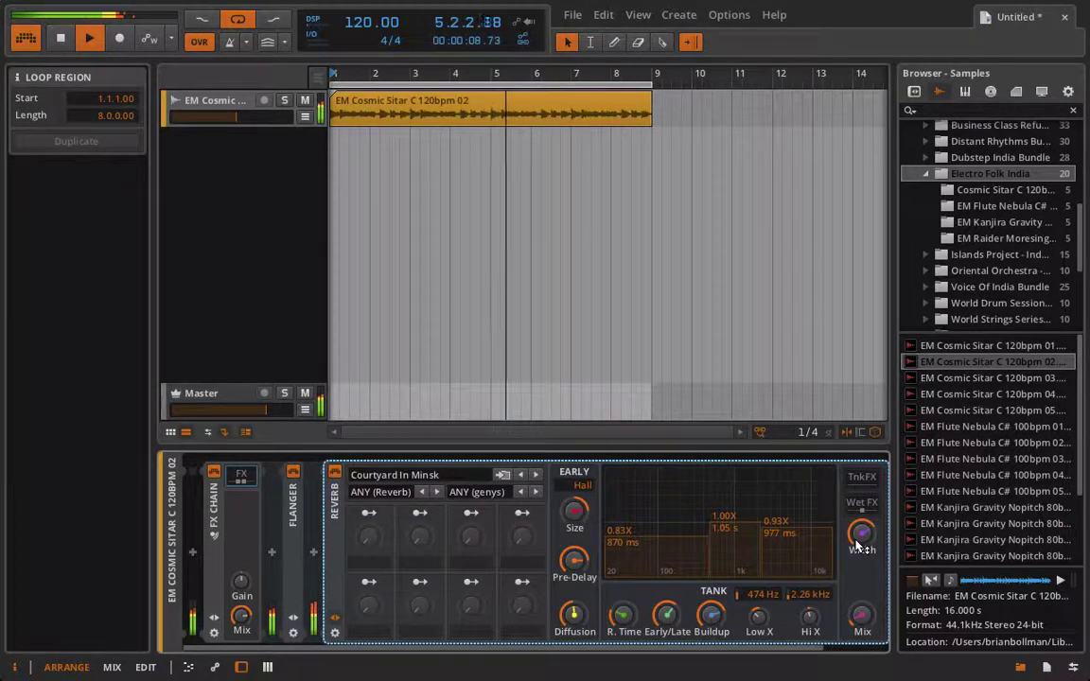
pyautogui.moveTo(858, 619); pyautogui.dragTo(861, 577)
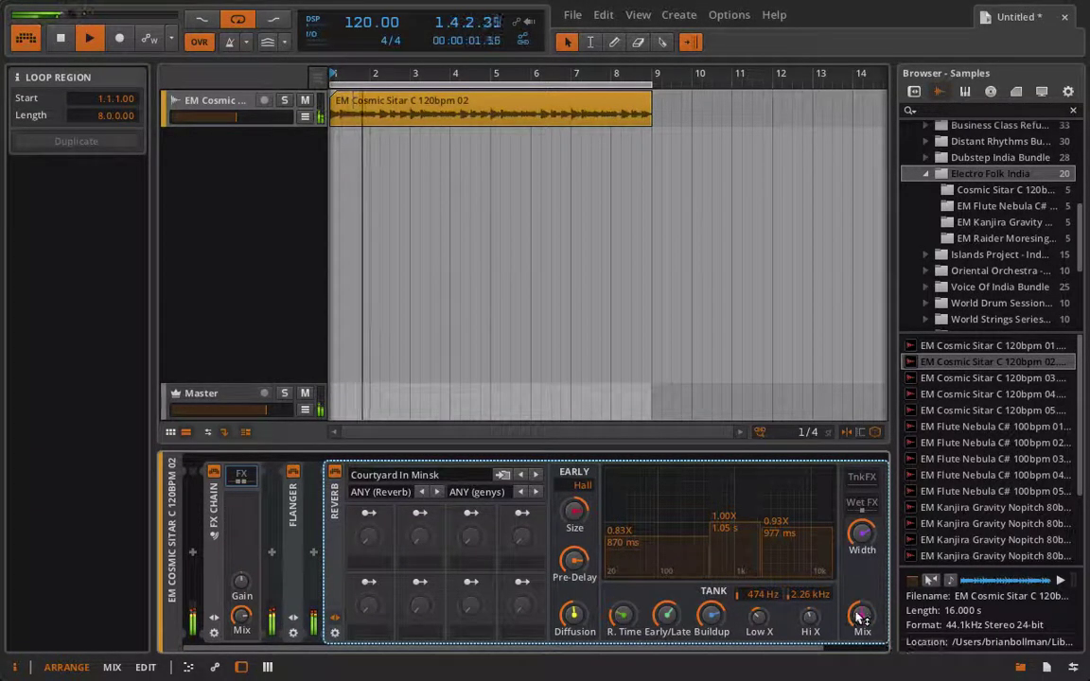
# Hide the Reverb's presets and macros, and insert a Rotary device after it inside the FX Chain
pyautogui.click(333, 624)
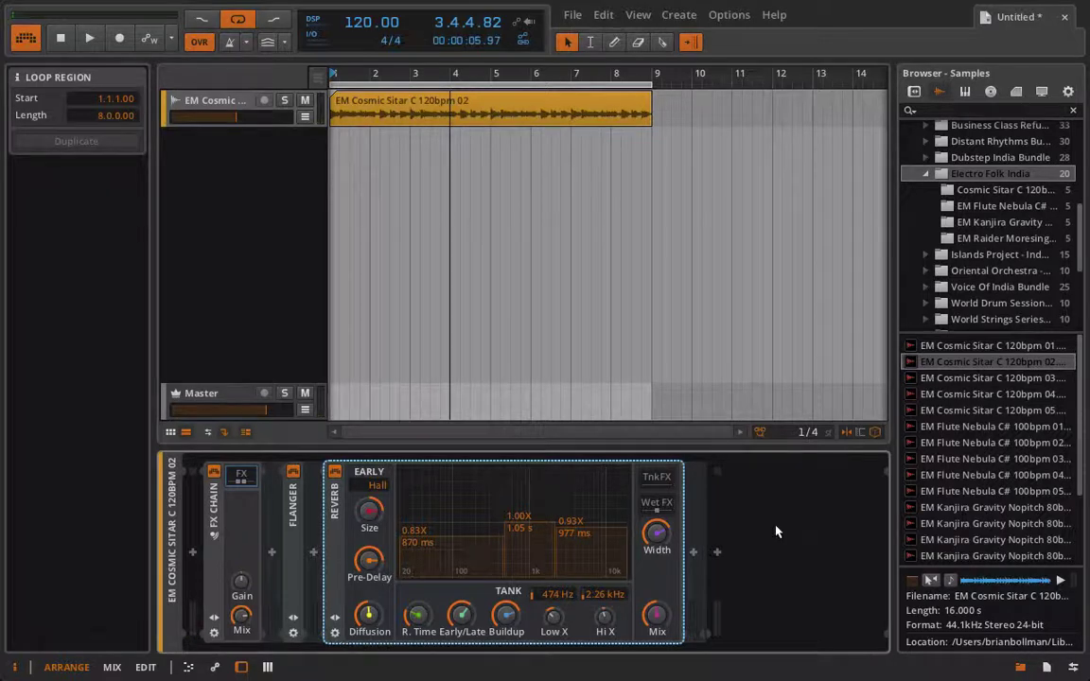
pyautogui.click(694, 554)
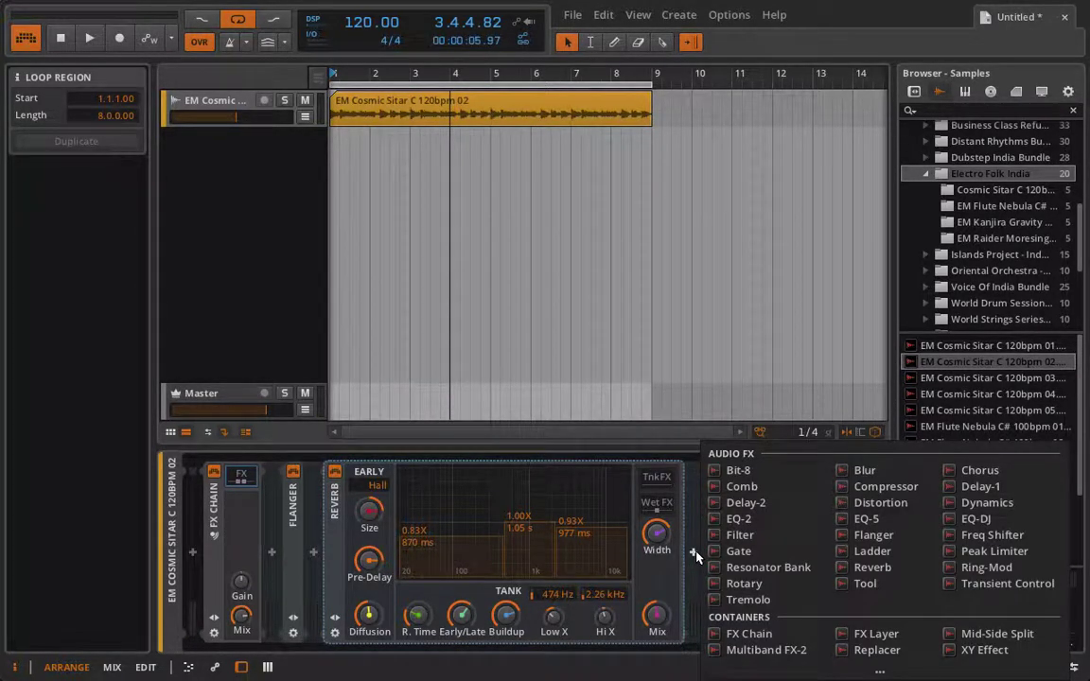
pyautogui.click(733, 583)
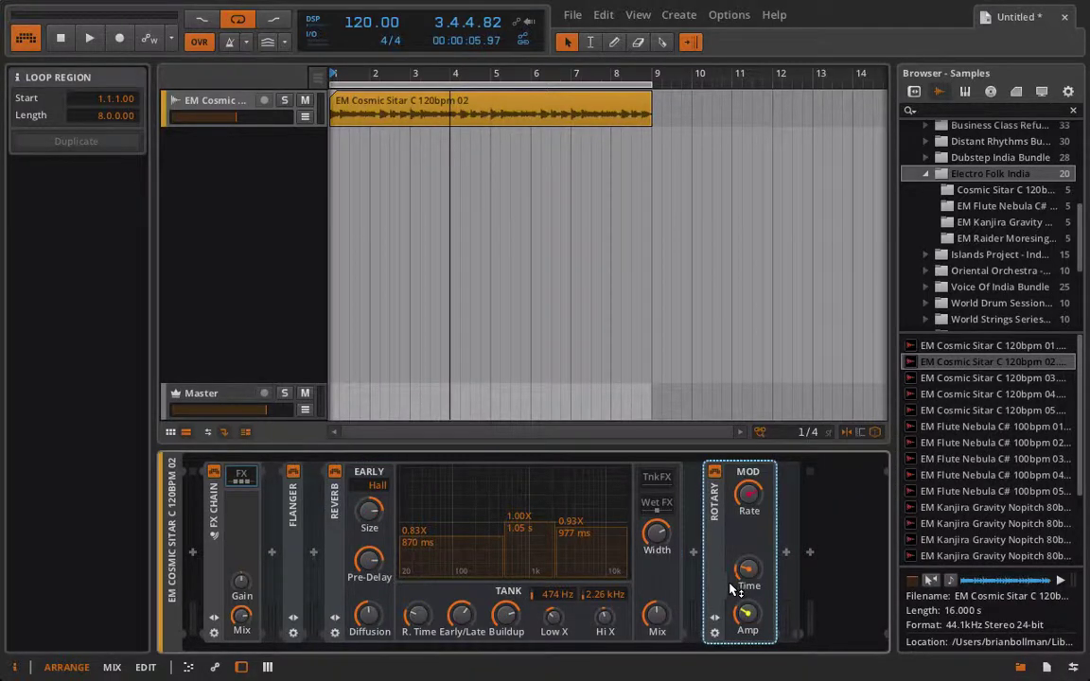
# Play the loop and load the Slow Full Rotation preset on the Rotary
pyautogui.press('space')
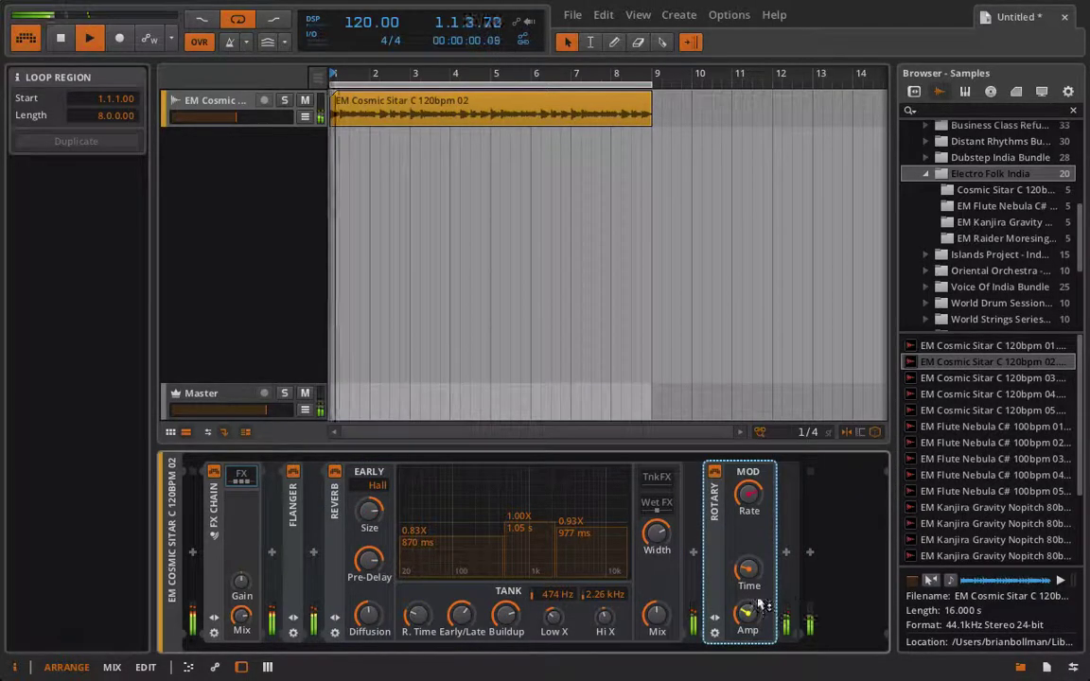
pyautogui.click(715, 618)
pyautogui.click(758, 474)
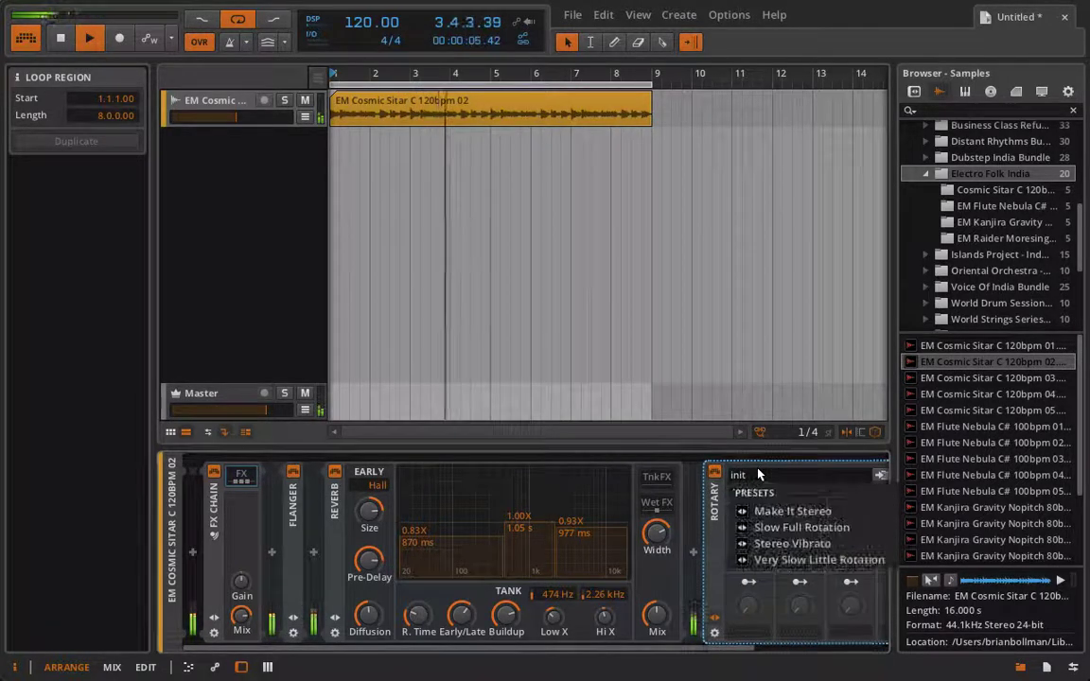
pyautogui.click(757, 527)
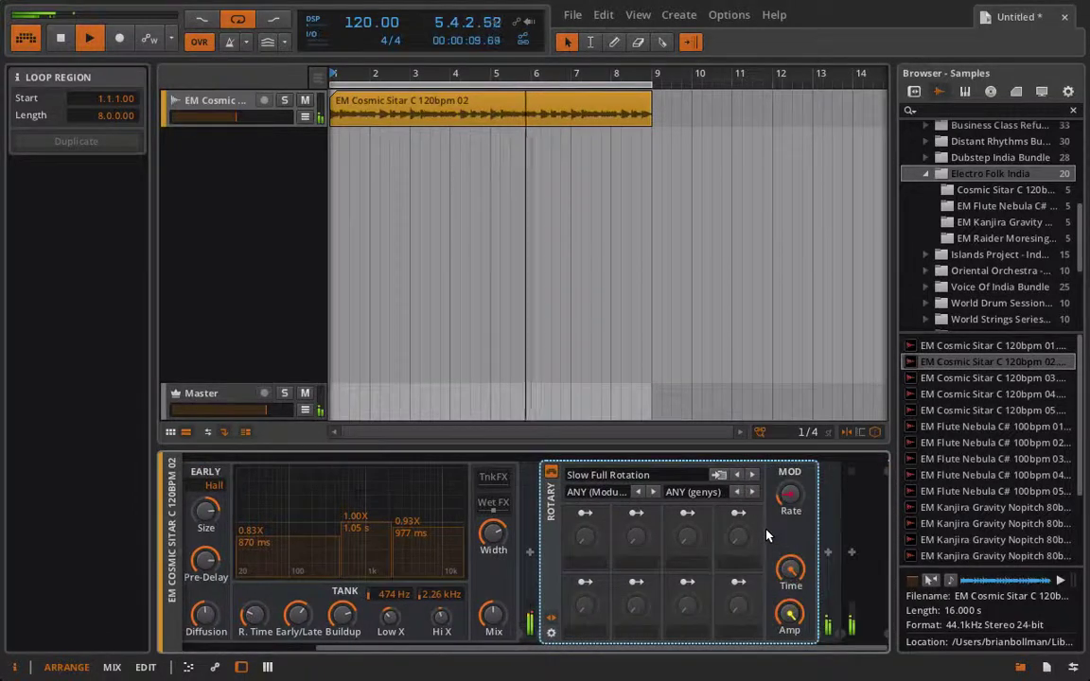
# Adjust the Rotary's Rate, Time and Amp, collapse the Rotary and Reverb devices, and stop playback
pyautogui.moveTo(789, 496); pyautogui.dragTo(789, 496)
pyautogui.moveTo(790, 613)
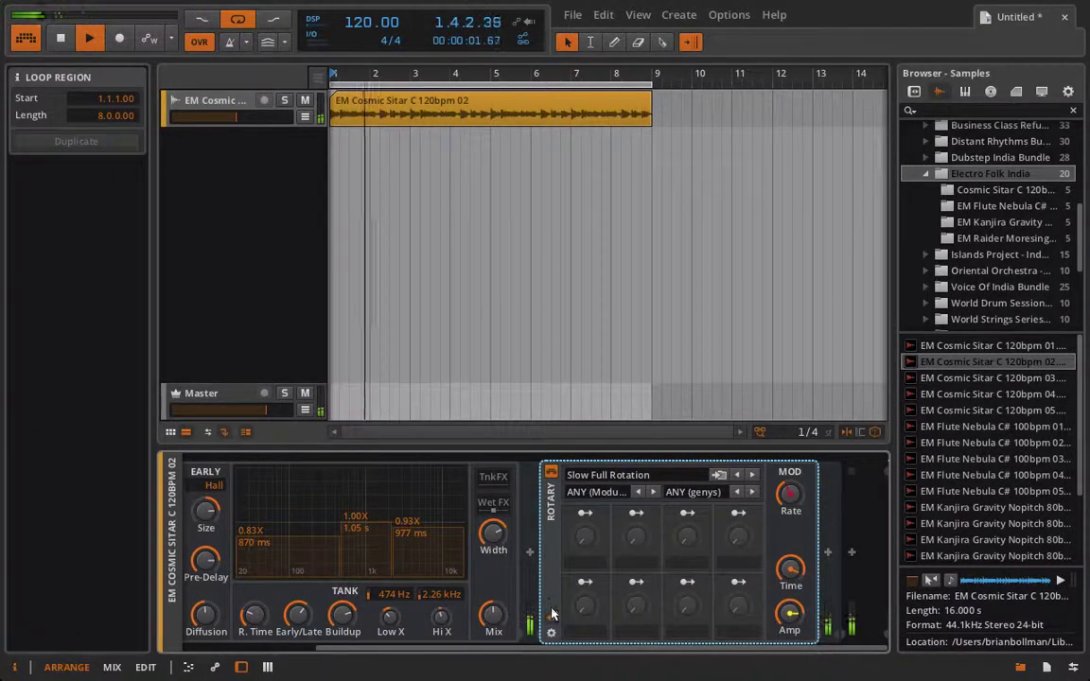
pyautogui.click(551, 620)
pyautogui.doubleClick(716, 504)
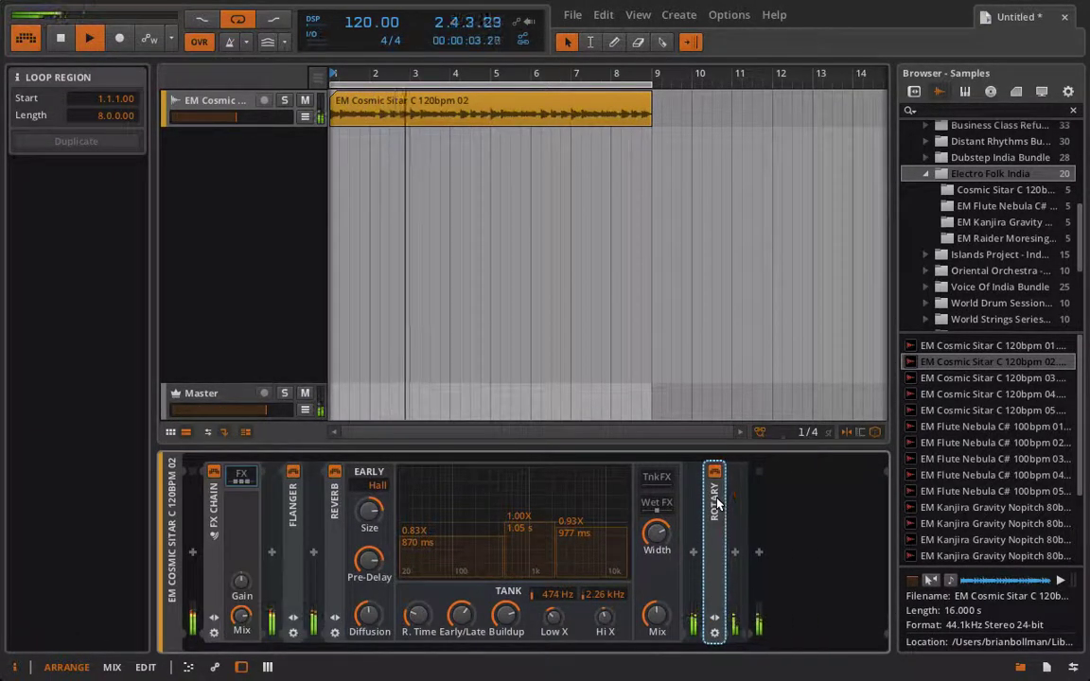
pyautogui.click(335, 506)
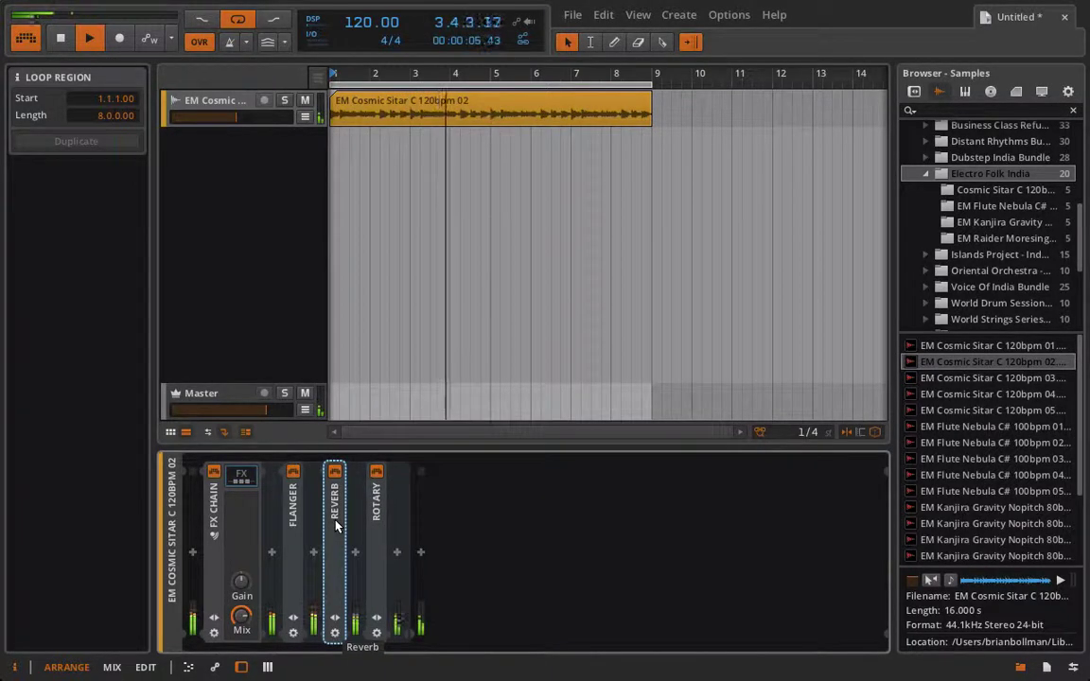
pyautogui.press('space')
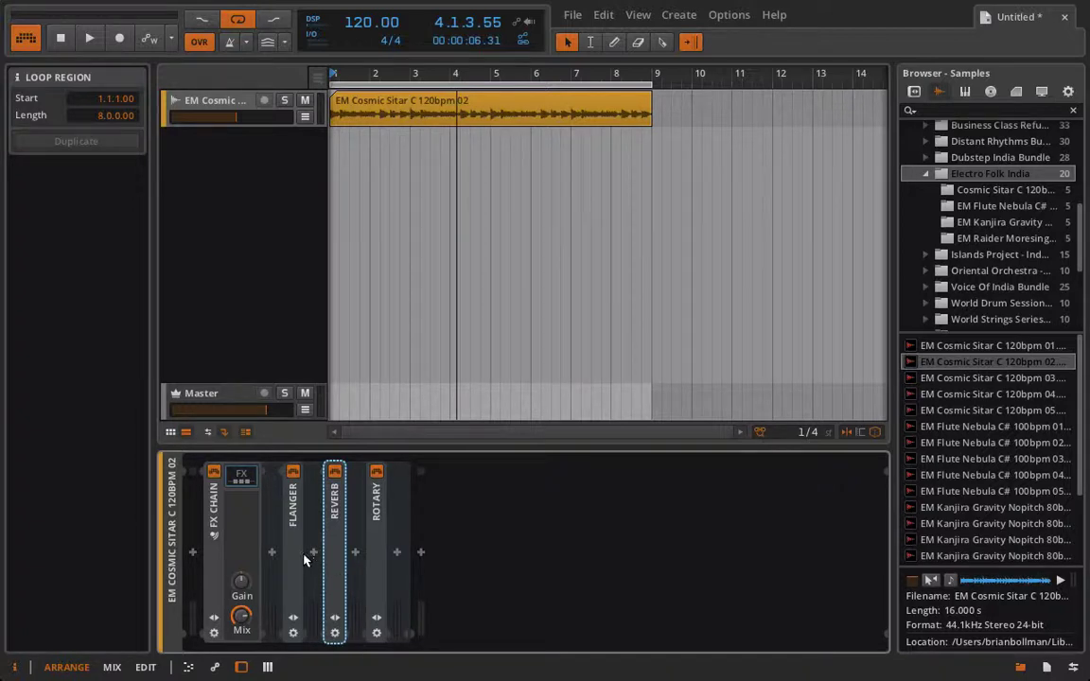
# Add a second FX Chain after the existing one on the sitar track, collapsing the first chain meanwhile and expanding it again
pyautogui.doubleClick(212, 537)
pyautogui.click(234, 554)
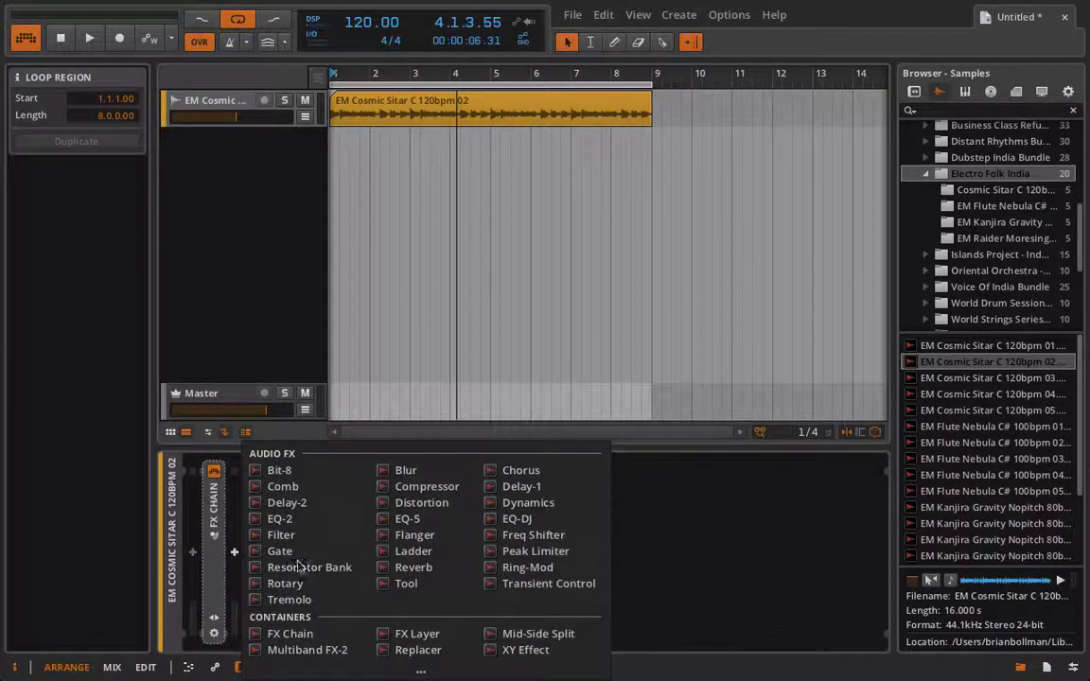
pyautogui.click(289, 634)
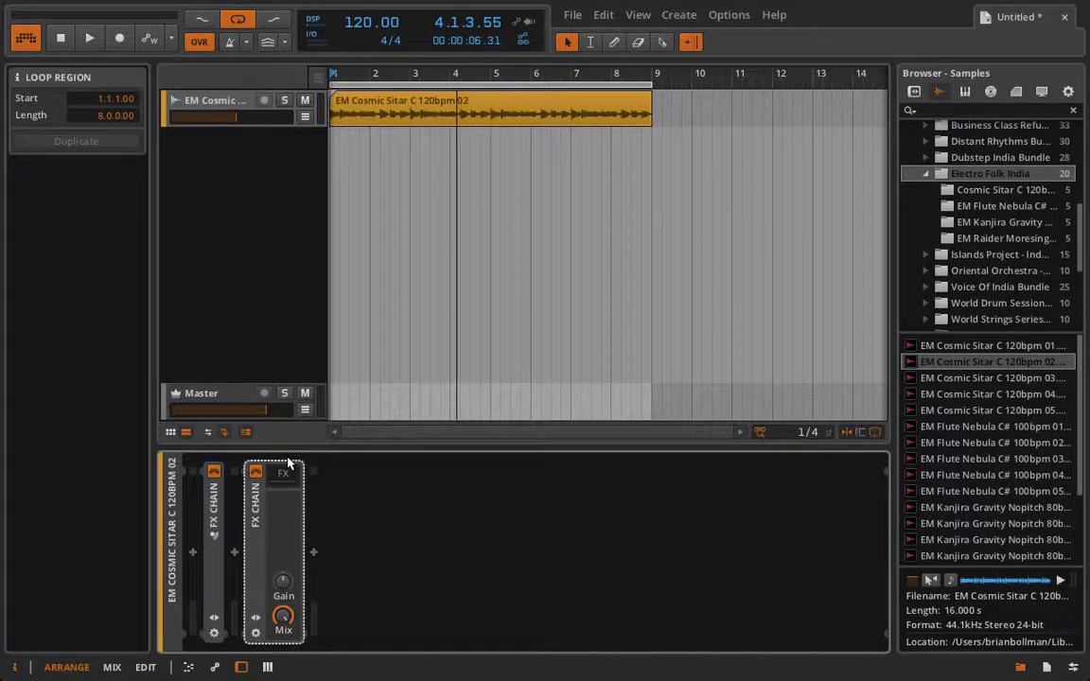
pyautogui.click(217, 551)
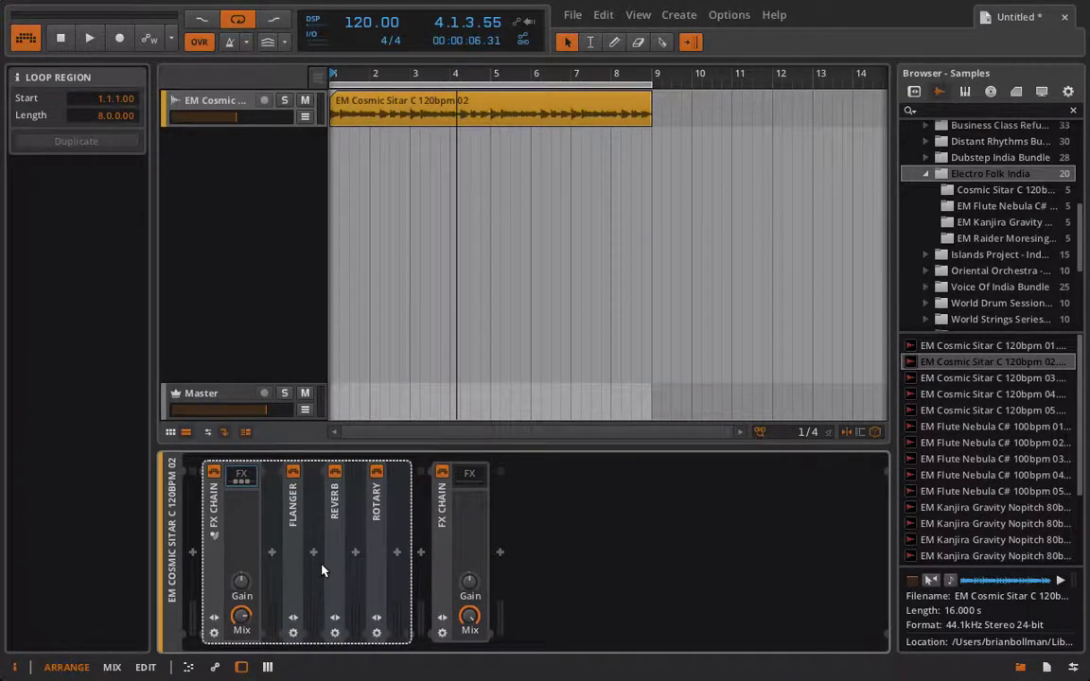
# Insert a Tool device after the Rotary in the first FX Chain and lower its Amplitude while the loop plays
pyautogui.click(397, 553)
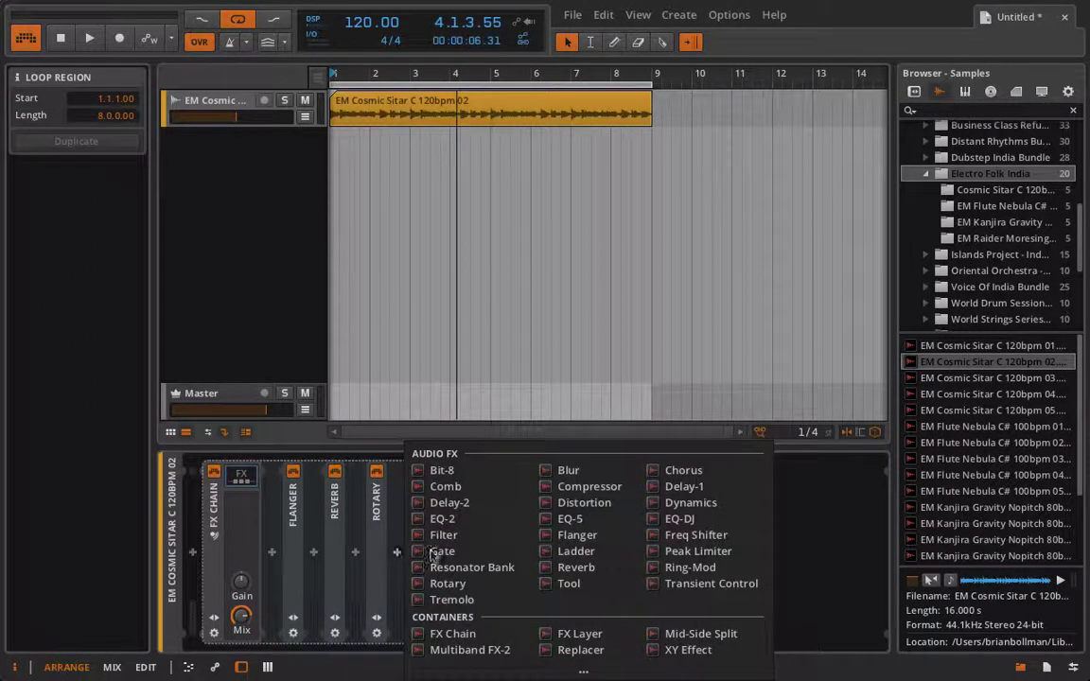
pyautogui.click(558, 584)
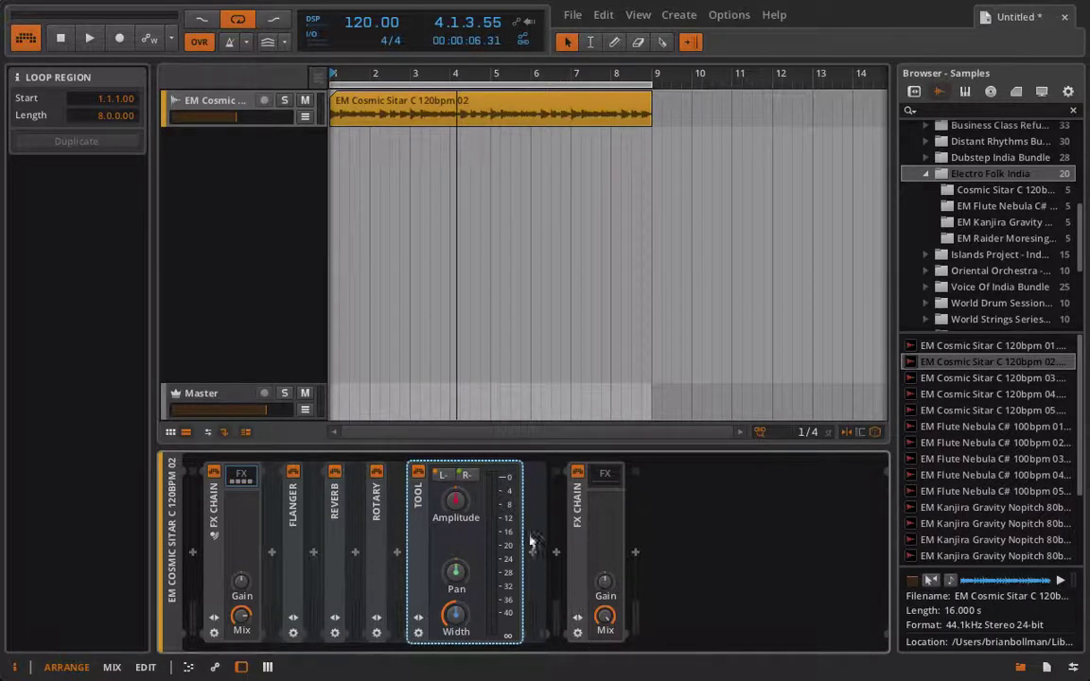
pyautogui.press('space')
pyautogui.moveTo(461, 499); pyautogui.dragTo(461, 554)
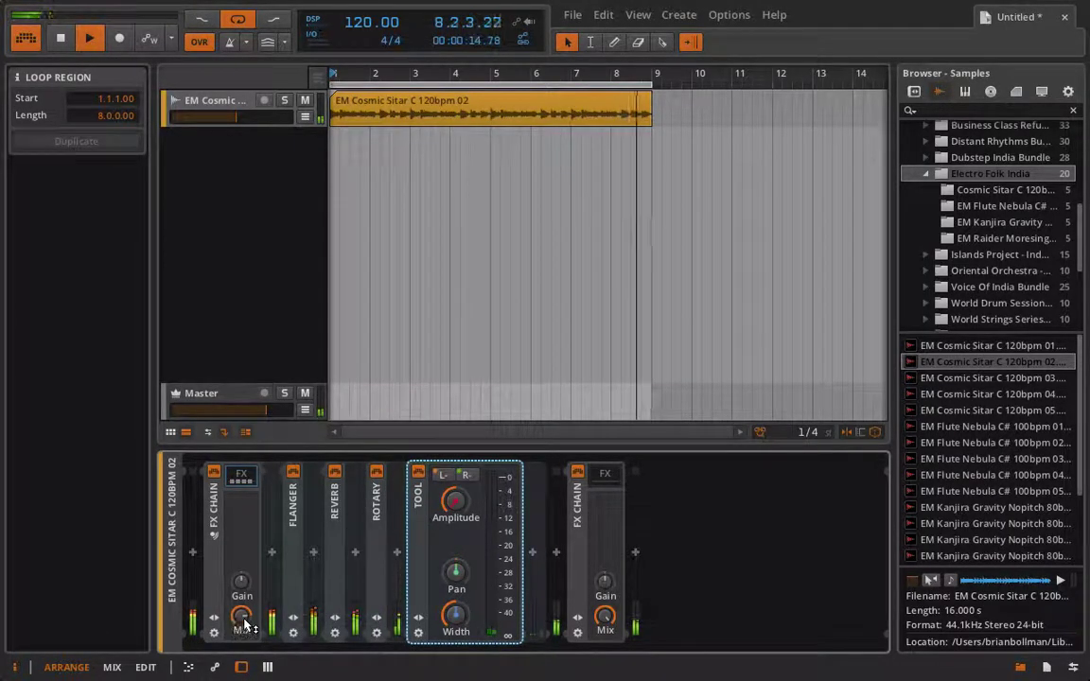
# Raise the first FX Chain's Mix to 100% and return the Tool's Amplitude to its default with the loop playing
pyautogui.moveTo(244, 624); pyautogui.dragTo(244, 587)
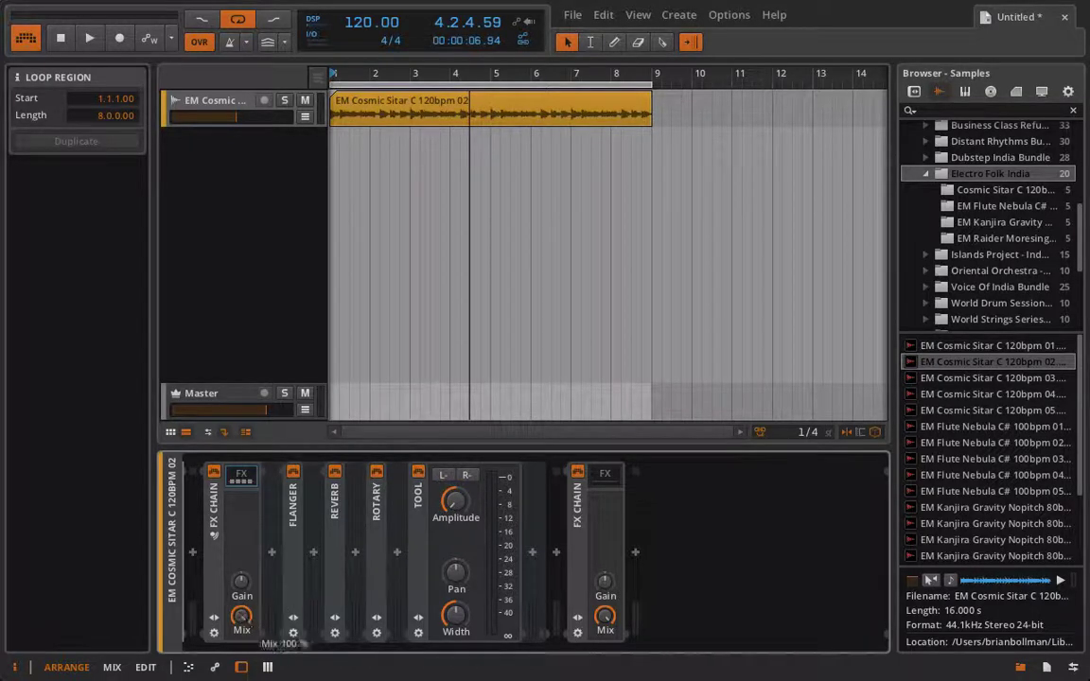
pyautogui.press('space')
pyautogui.moveTo(461, 509); pyautogui.dragTo(461, 501)
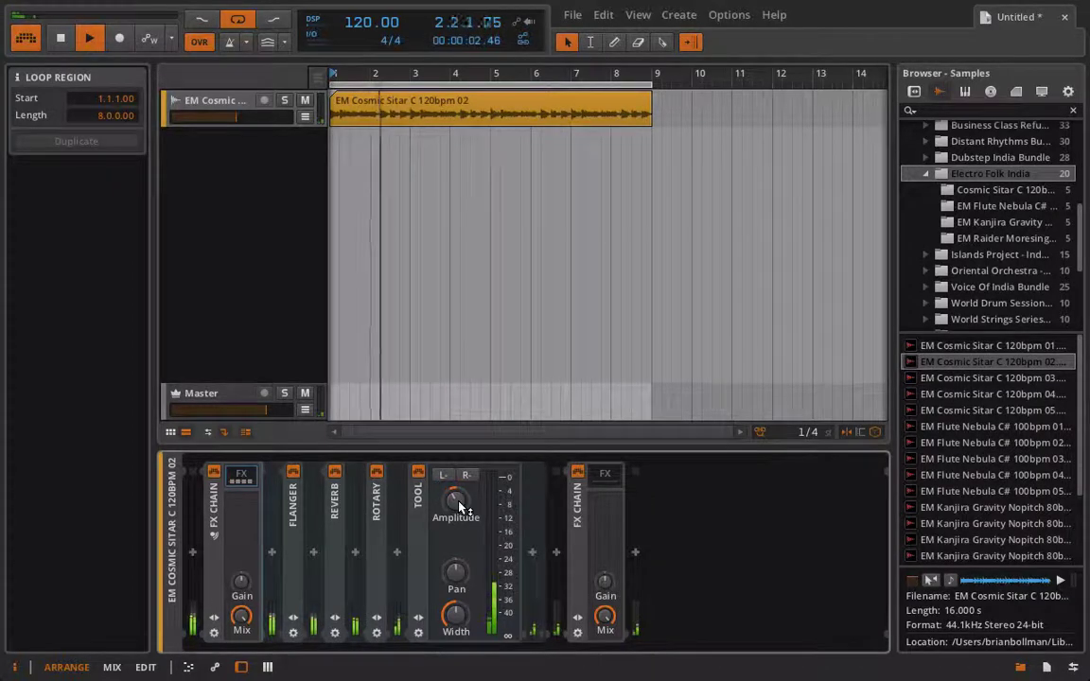
pyautogui.click(610, 486)
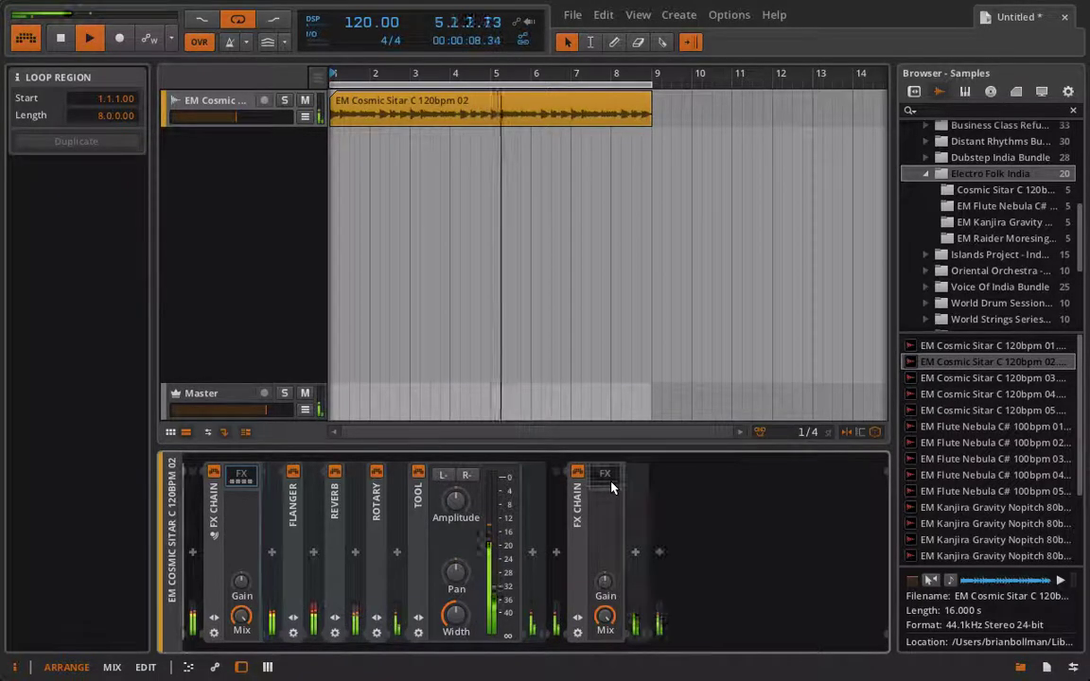
pyautogui.click(635, 554)
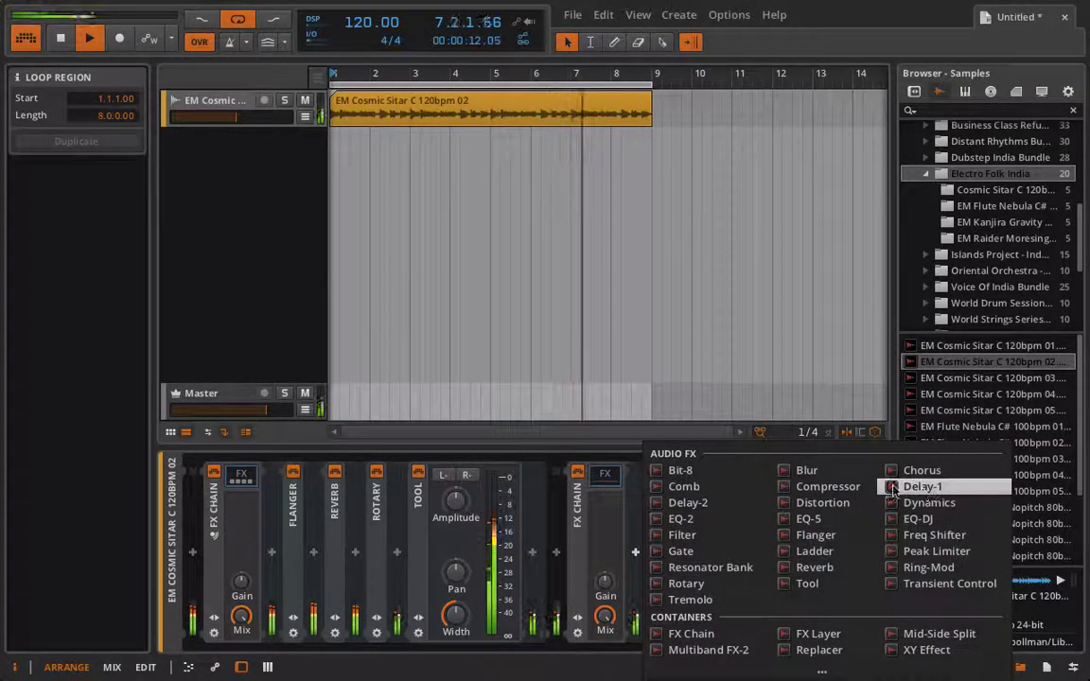
pyautogui.click(688, 502)
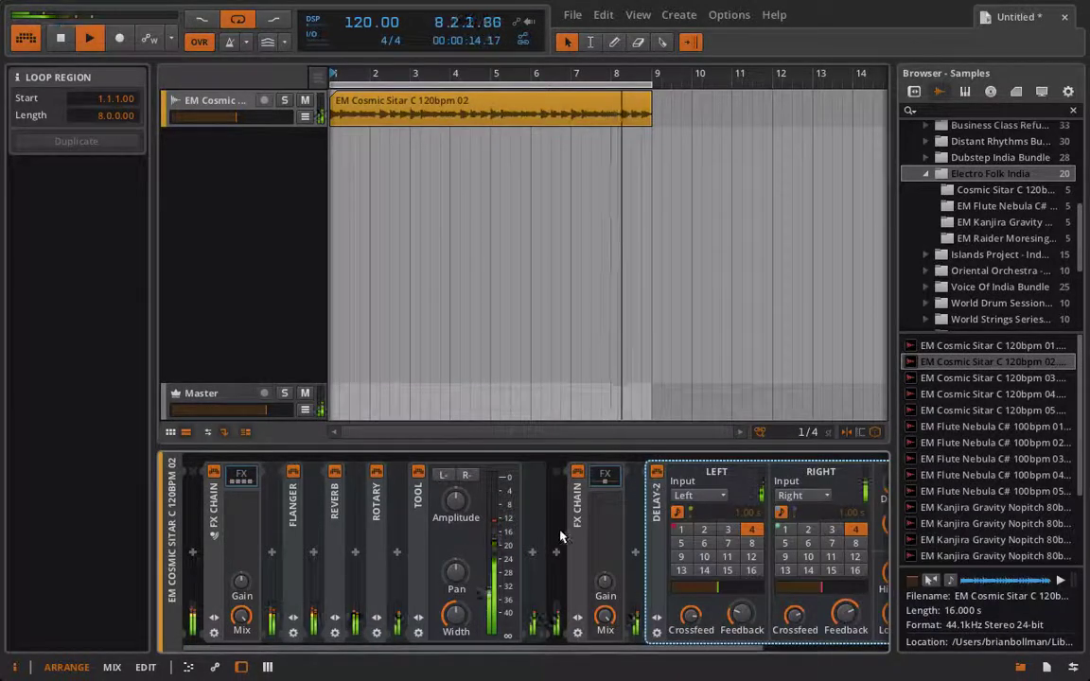
# Show the Delay-2's presets and macros and look through its preset list, keeping the init preset
pyautogui.hscroll(3, 564, 536)
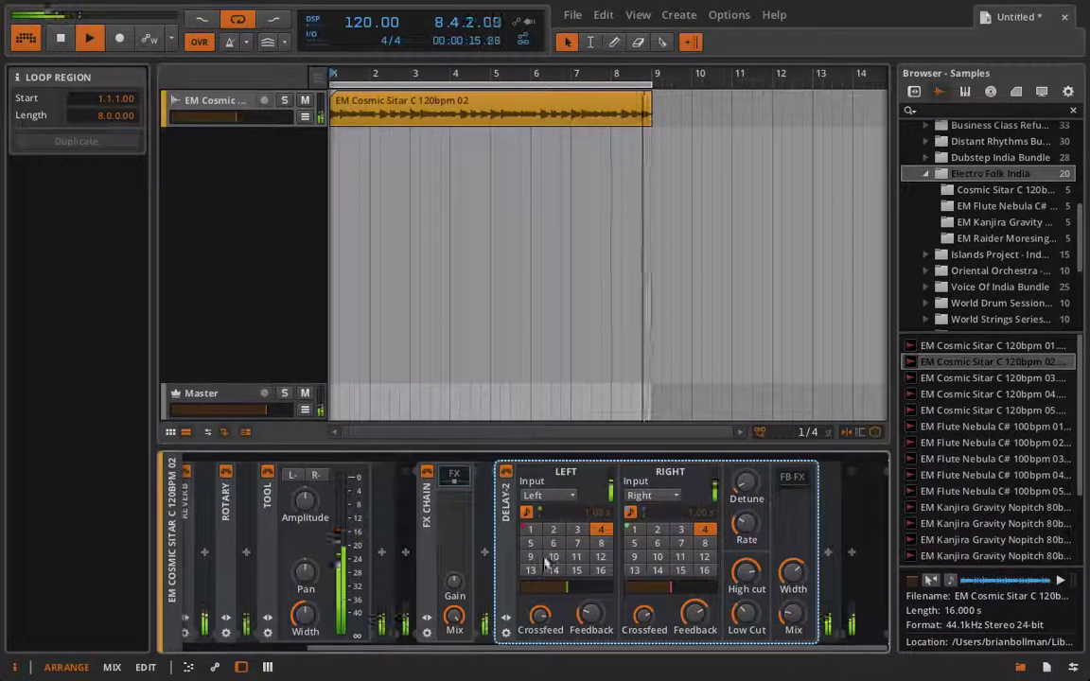
pyautogui.click(506, 618)
pyautogui.click(569, 483)
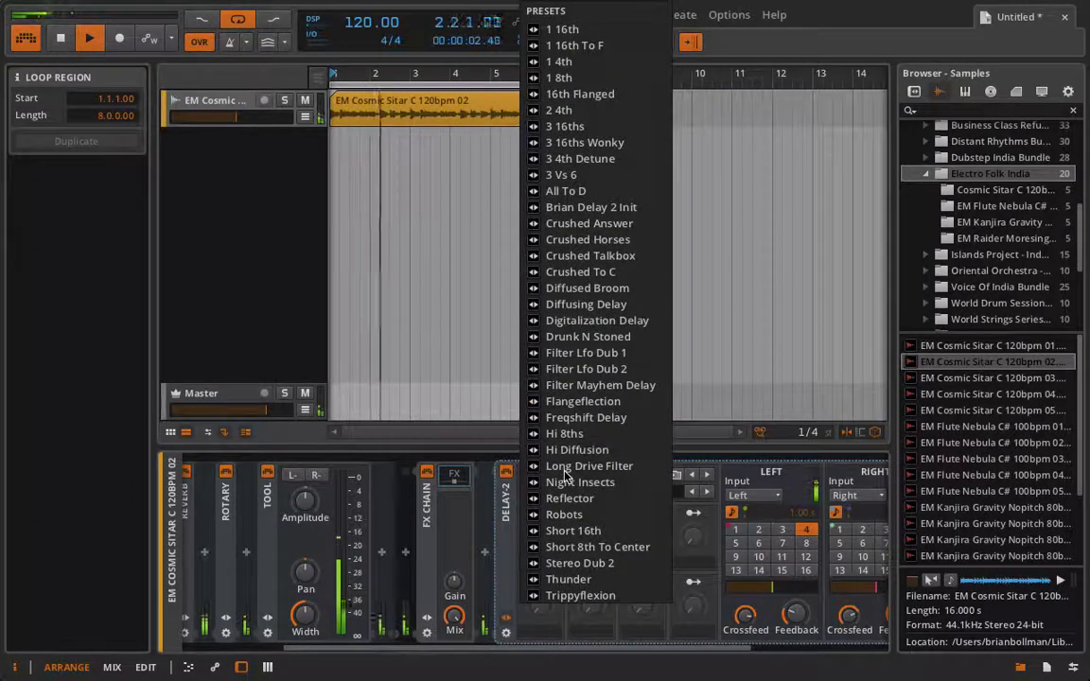
pyautogui.click(787, 524)
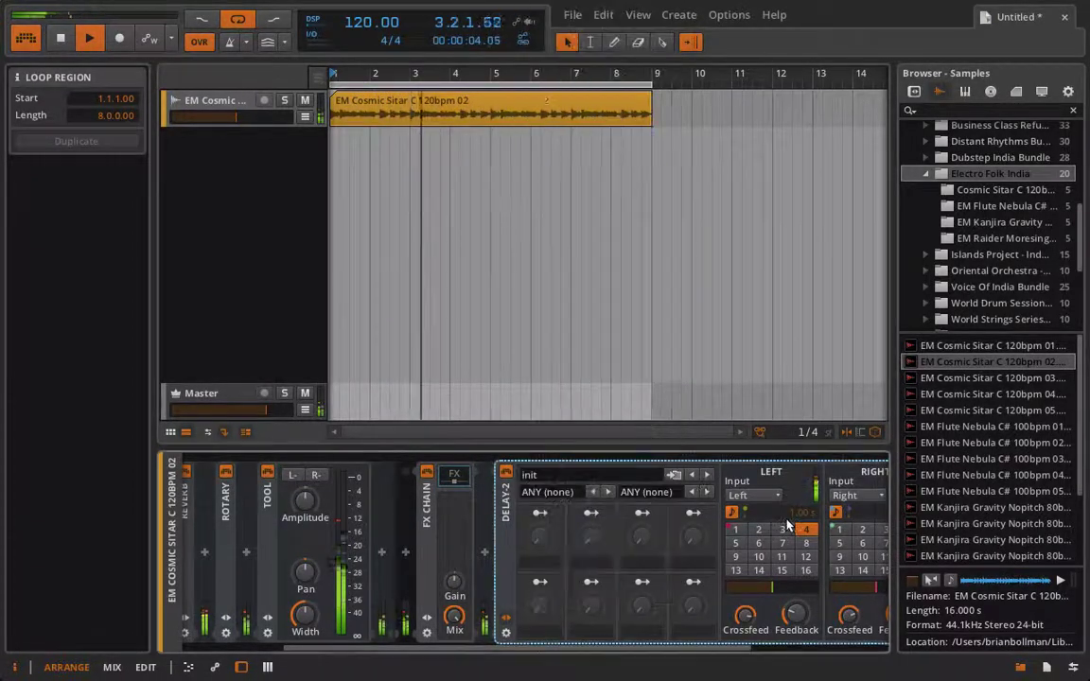
# Set the Delay-2's right delay time to 5 steps and raise the left channel's Feedback
pyautogui.hscroll(3, 723, 564)
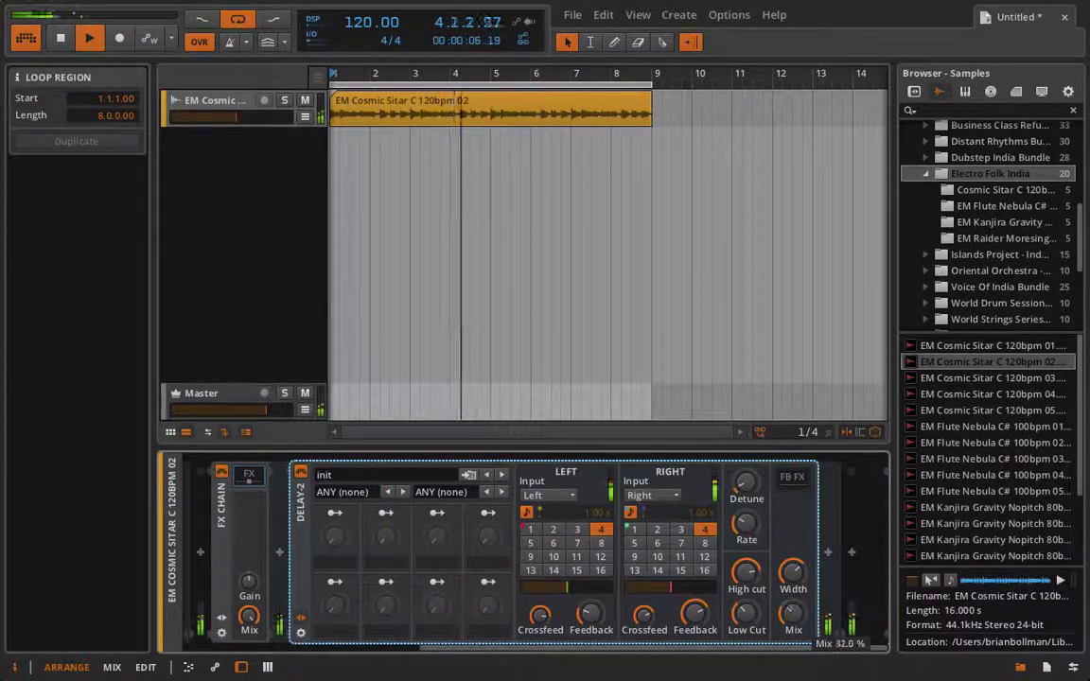
pyautogui.click(636, 544)
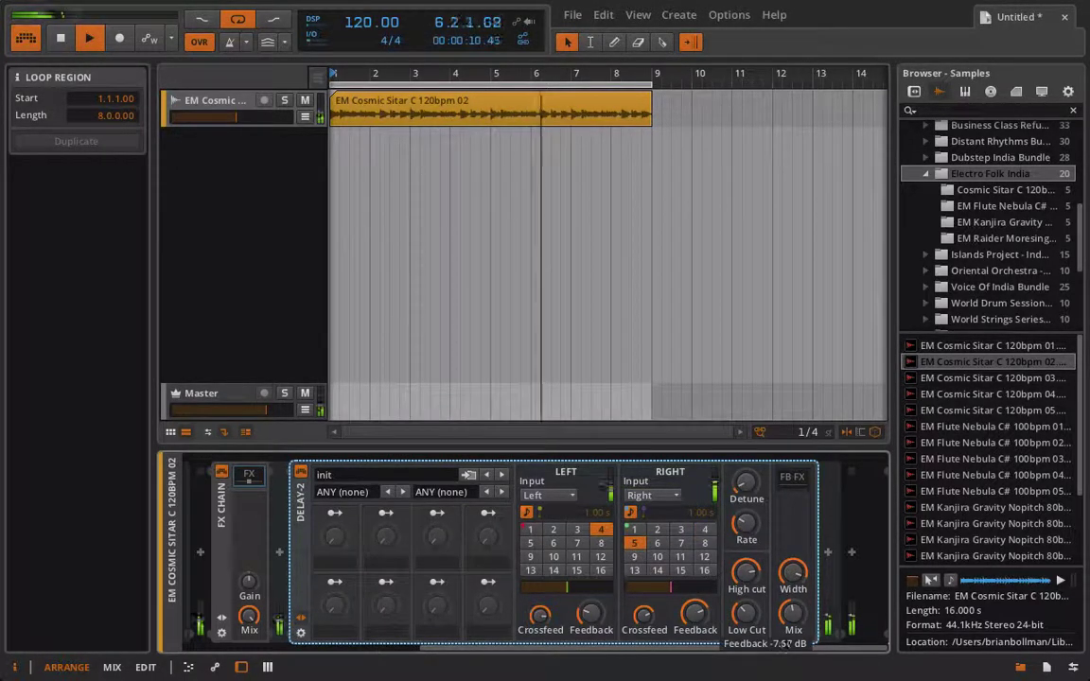
pyautogui.moveTo(591, 615); pyautogui.dragTo(592, 615)
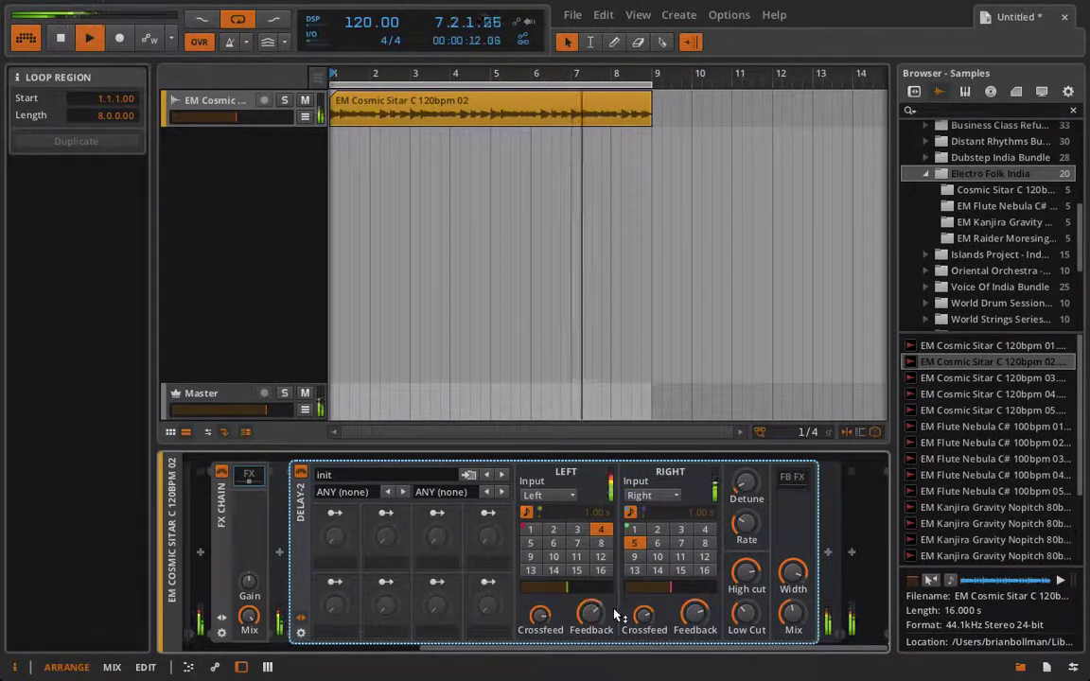
# Raise the Delay-2's Detune and fine-tune its vibrato Rate while the loop plays
pyautogui.moveTo(751, 488); pyautogui.dragTo(752, 489)
pyautogui.moveTo(753, 530); pyautogui.dragTo(752, 522)
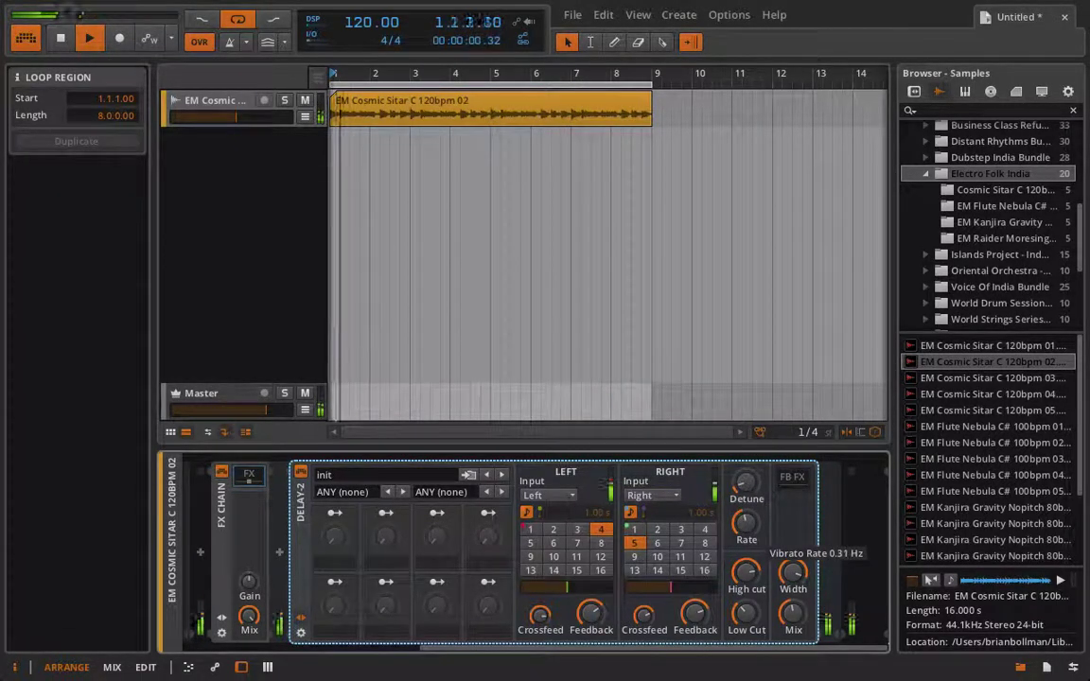
pyautogui.moveTo(746, 483)
pyautogui.moveTo(747, 483); pyautogui.dragTo(747, 475)
pyautogui.moveTo(746, 524); pyautogui.dragTo(747, 533)
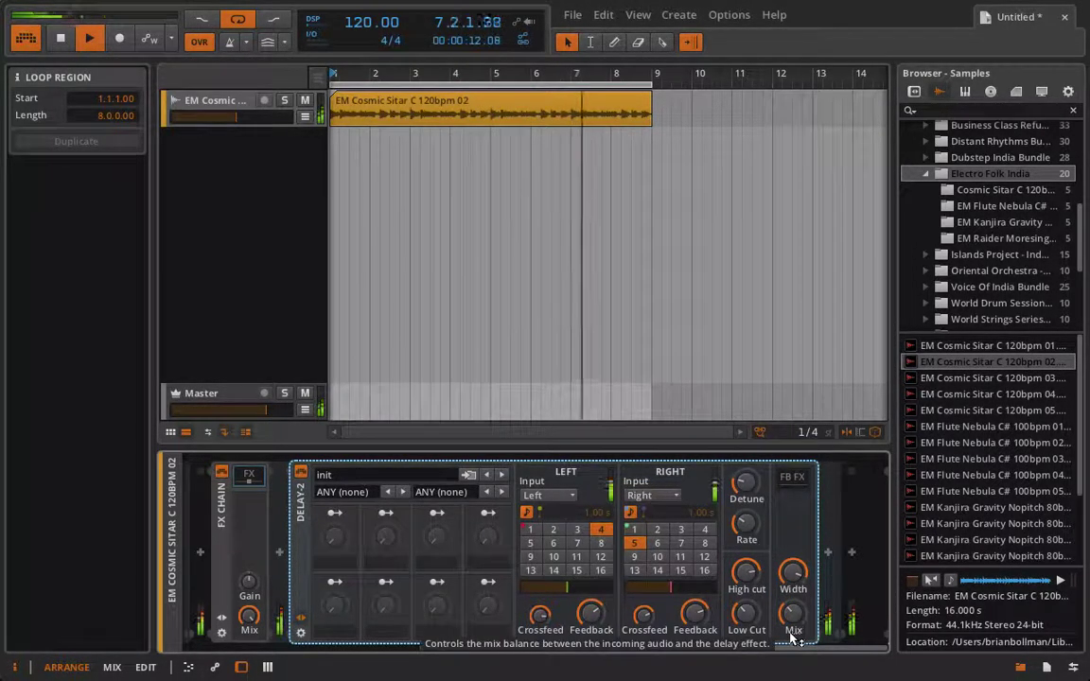
pyautogui.click(249, 473)
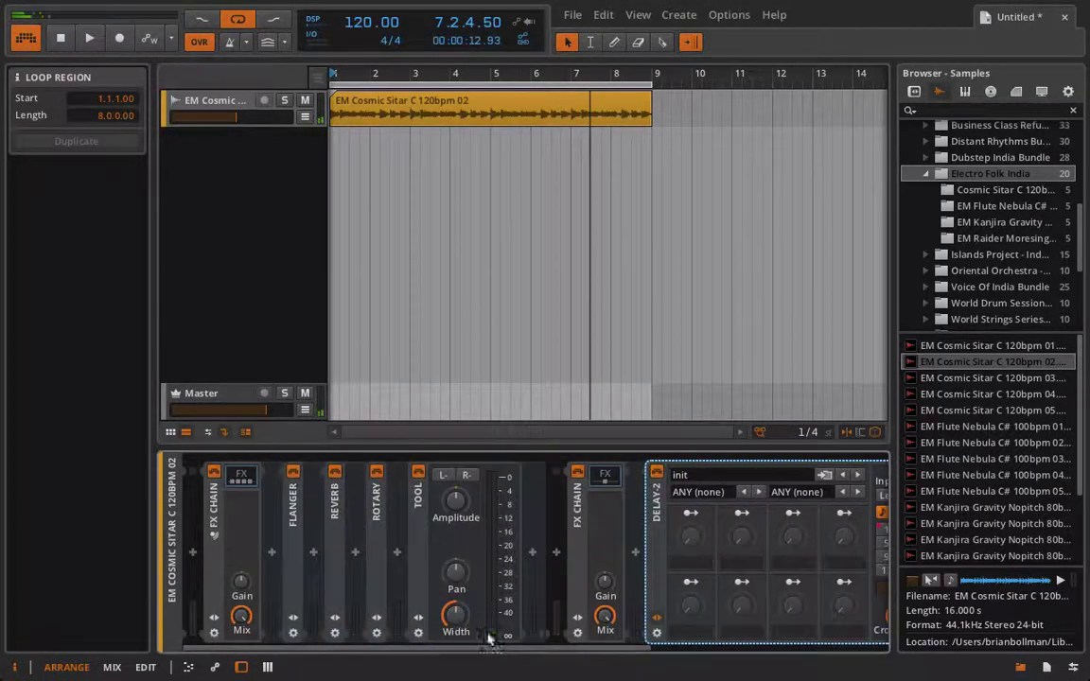
pyautogui.click(606, 618)
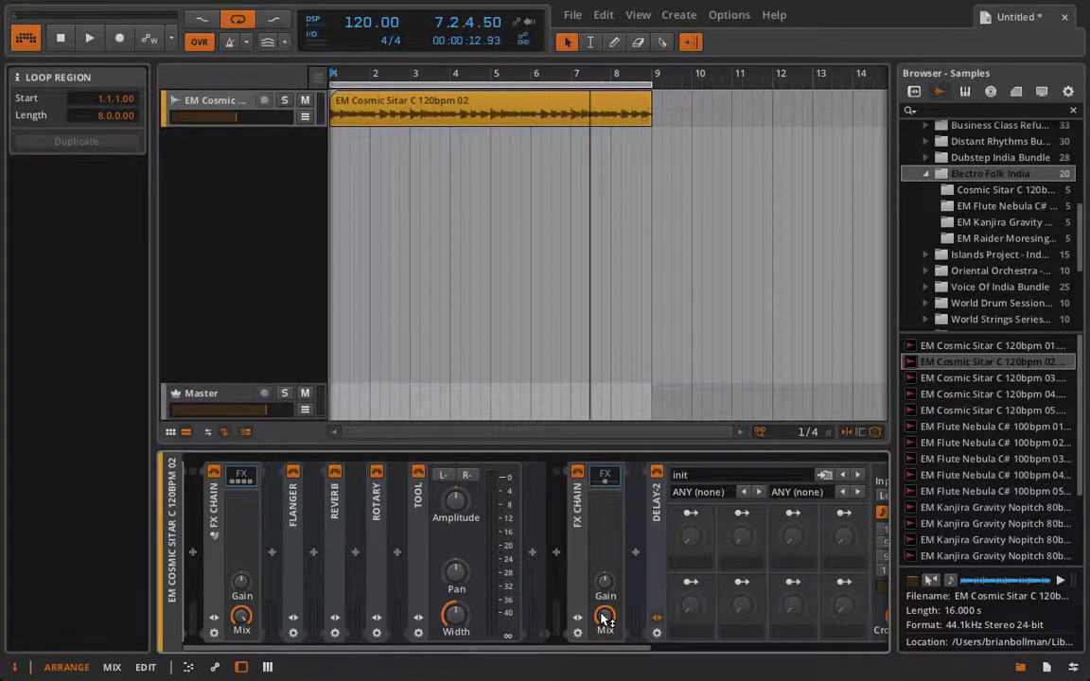
pyautogui.click(636, 554)
pyautogui.press('Escape')
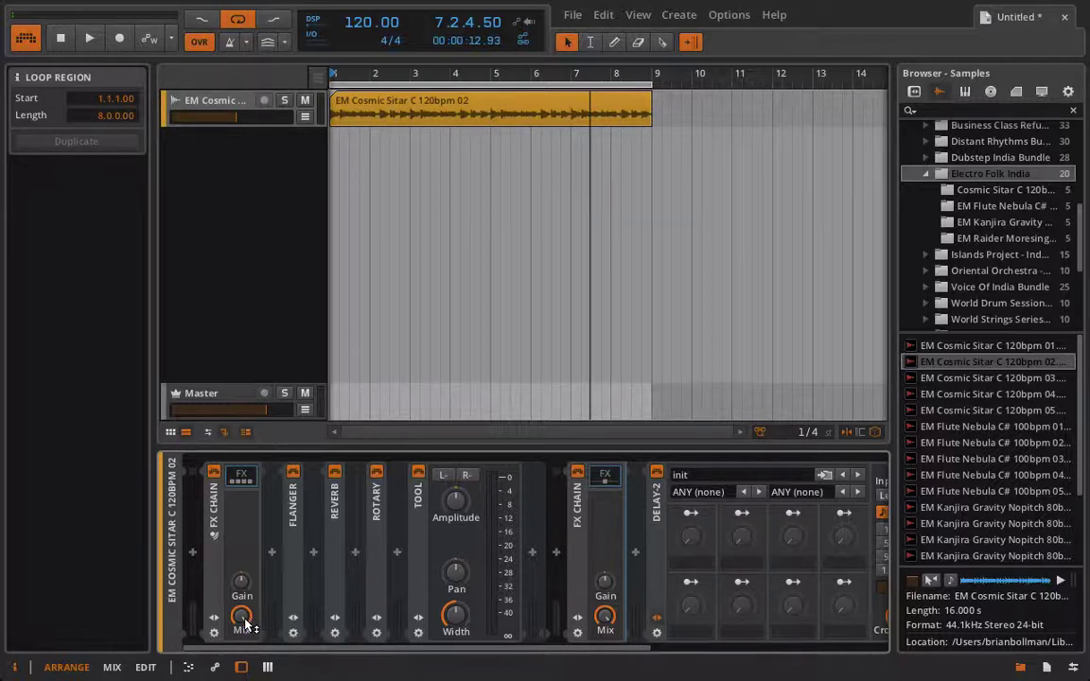
# Play the loop, turn the first FX Chain's Mix fully down, and hide the Delay-2's presets and macros before stopping playback
pyautogui.press('space')
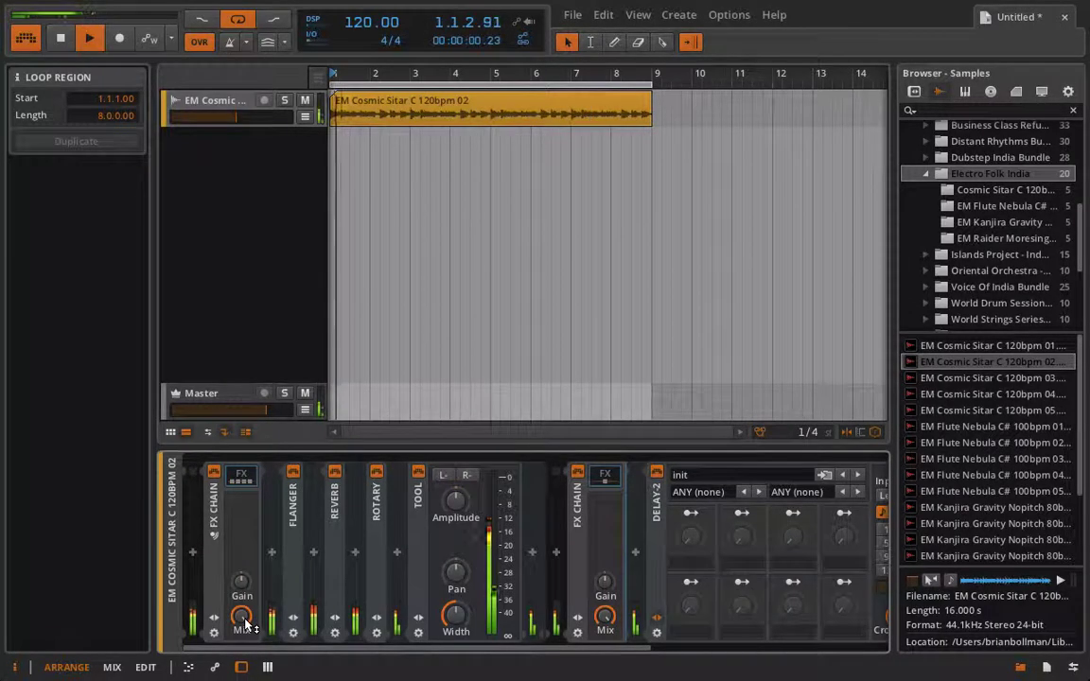
pyautogui.moveTo(243, 620); pyautogui.dragTo(243, 680)
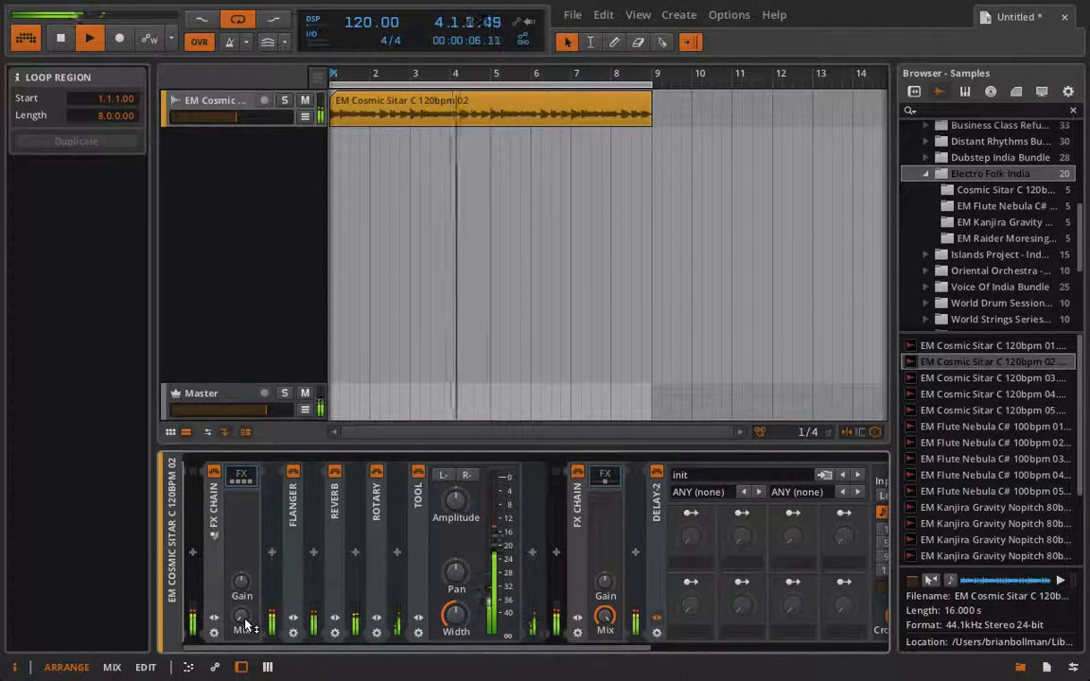
pyautogui.hscroll(5, 475, 565)
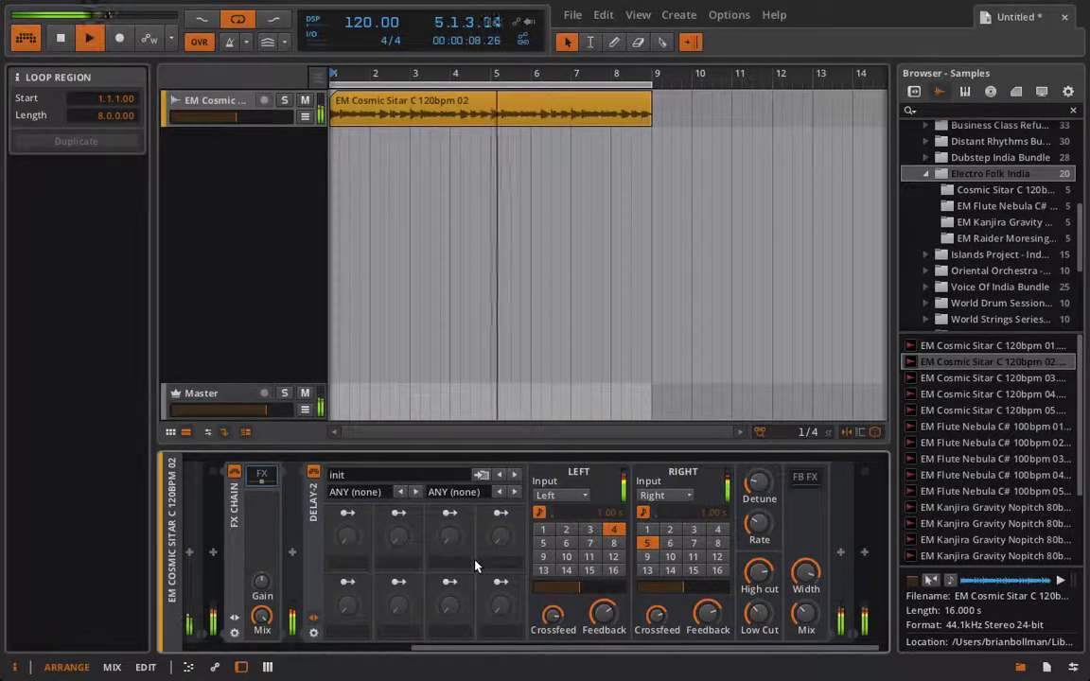
pyautogui.hscroll(-5, 312, 620)
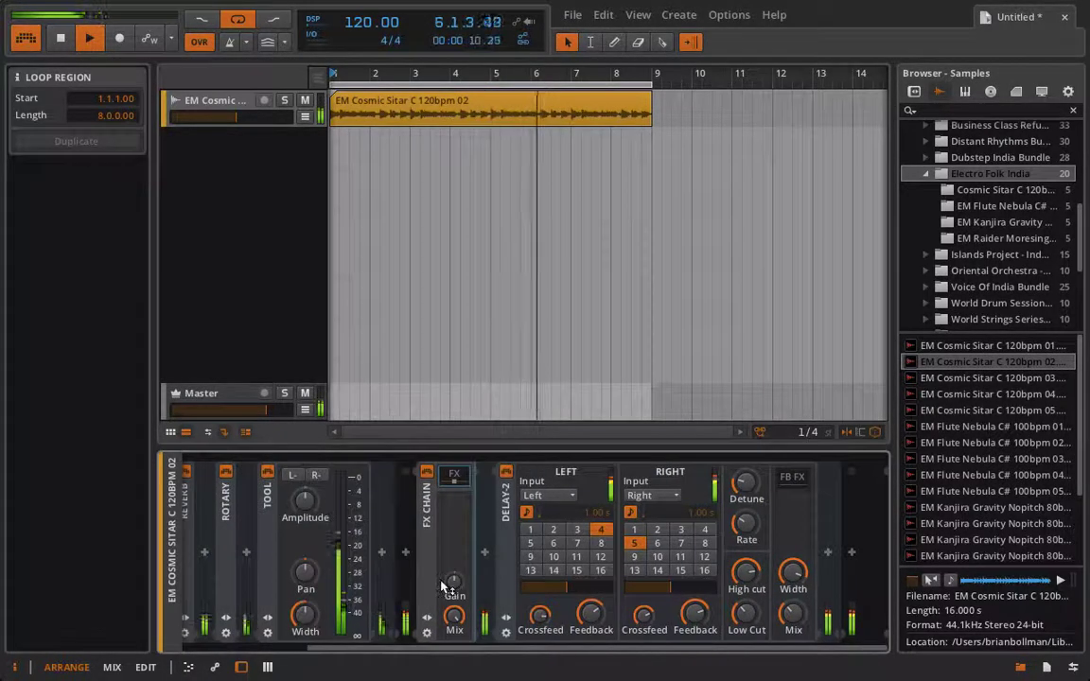
pyautogui.press('space')
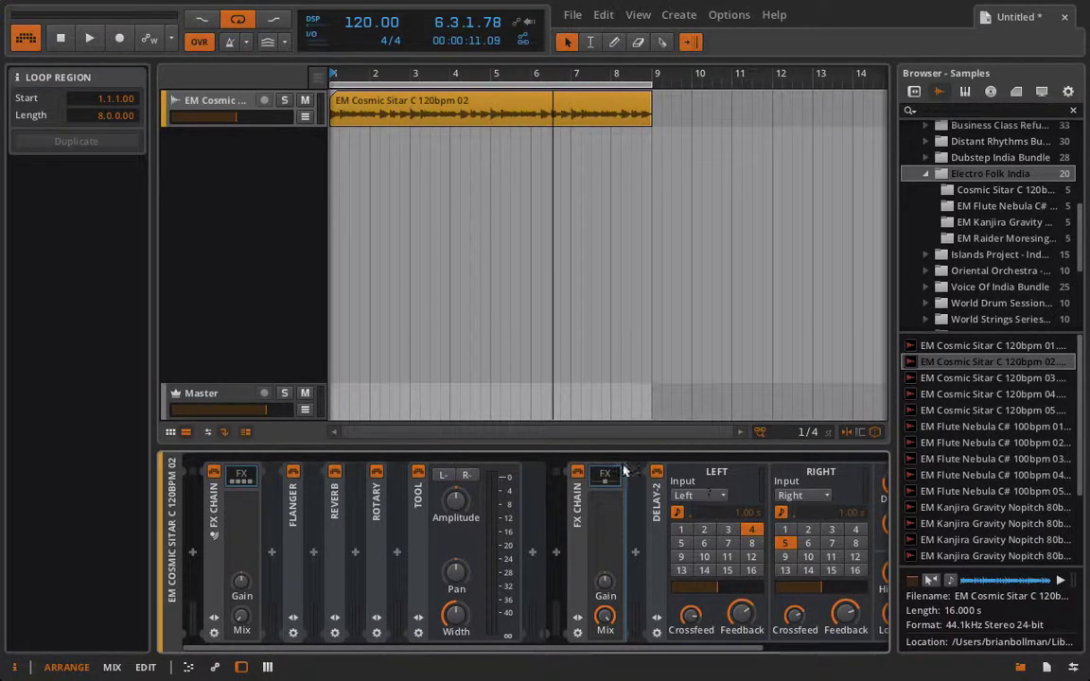
pyautogui.scroll(-3, 657, 525)
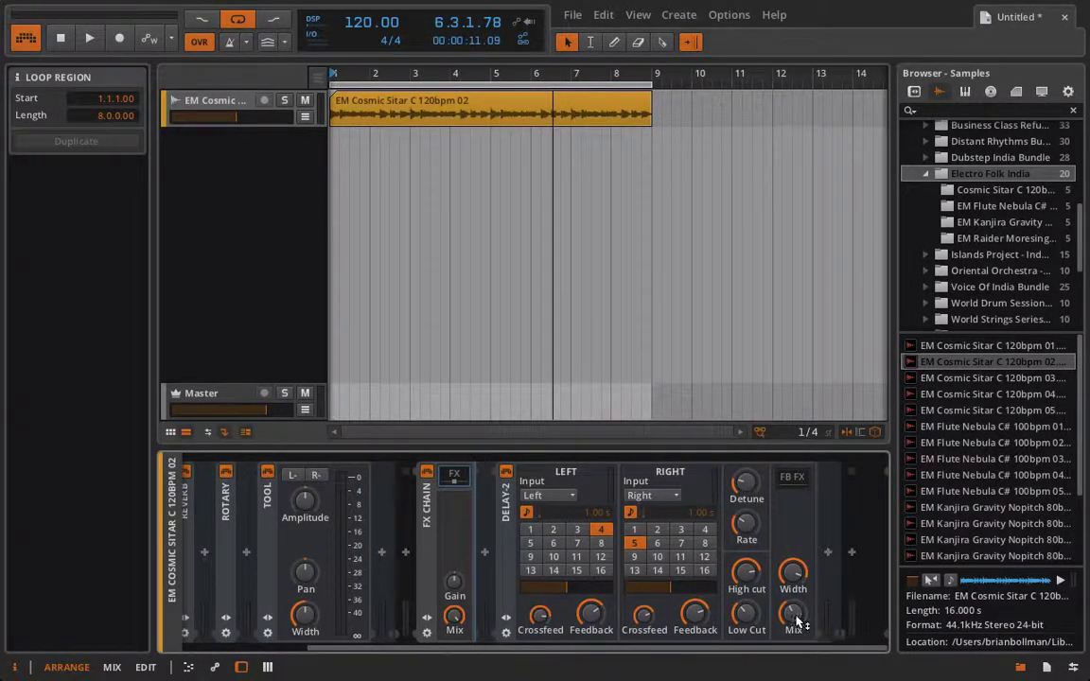
pyautogui.scroll(3, 672, 548)
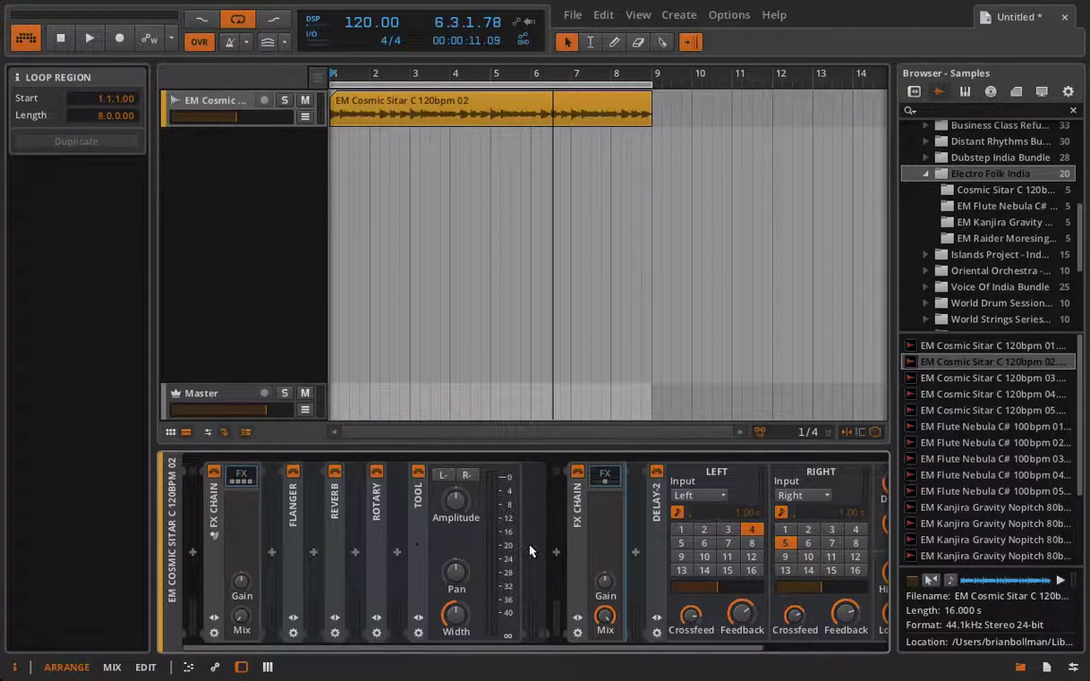
pyautogui.press('space')
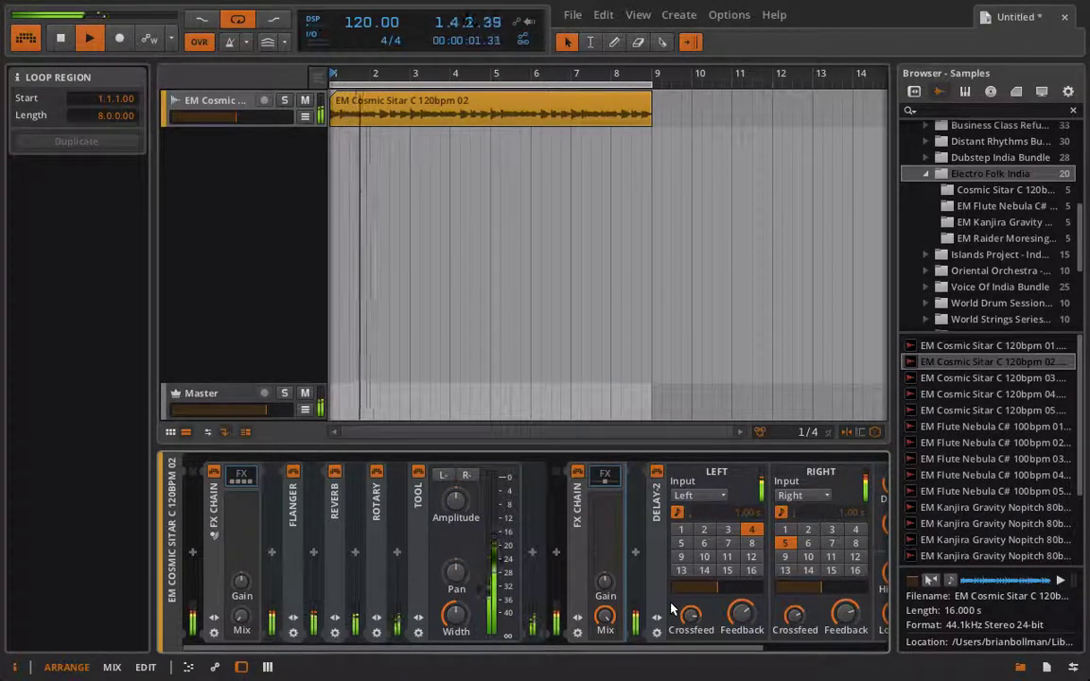
pyautogui.click(606, 478)
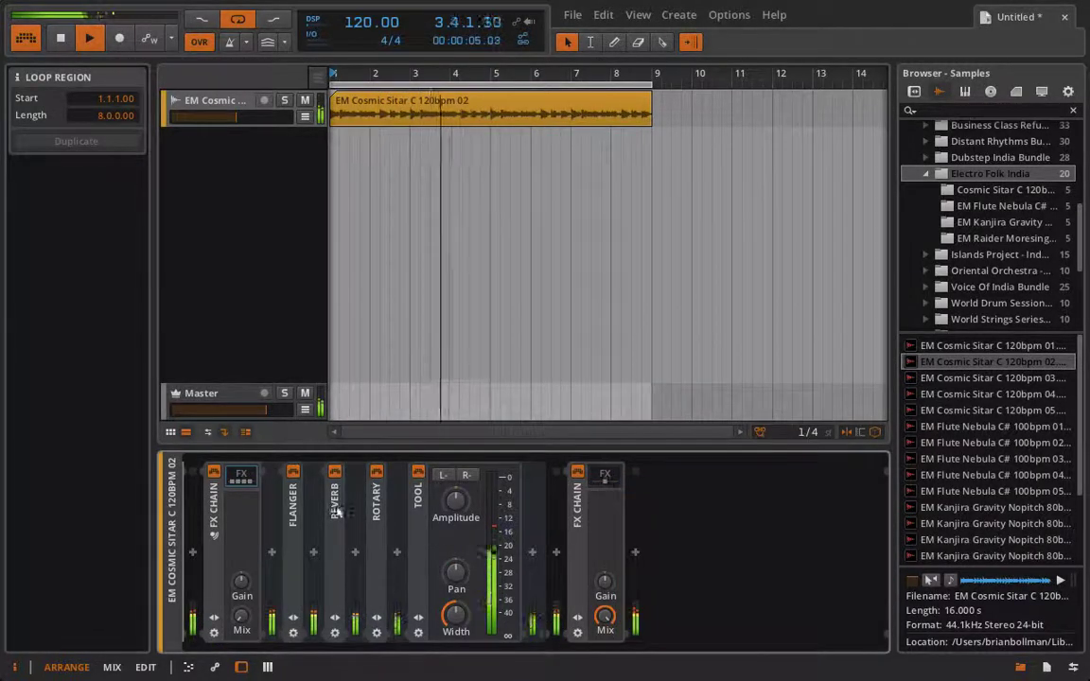
# Hide the first FX Chain's devices and adjust its Mix to a partial blend while the loop plays
pyautogui.click(248, 478)
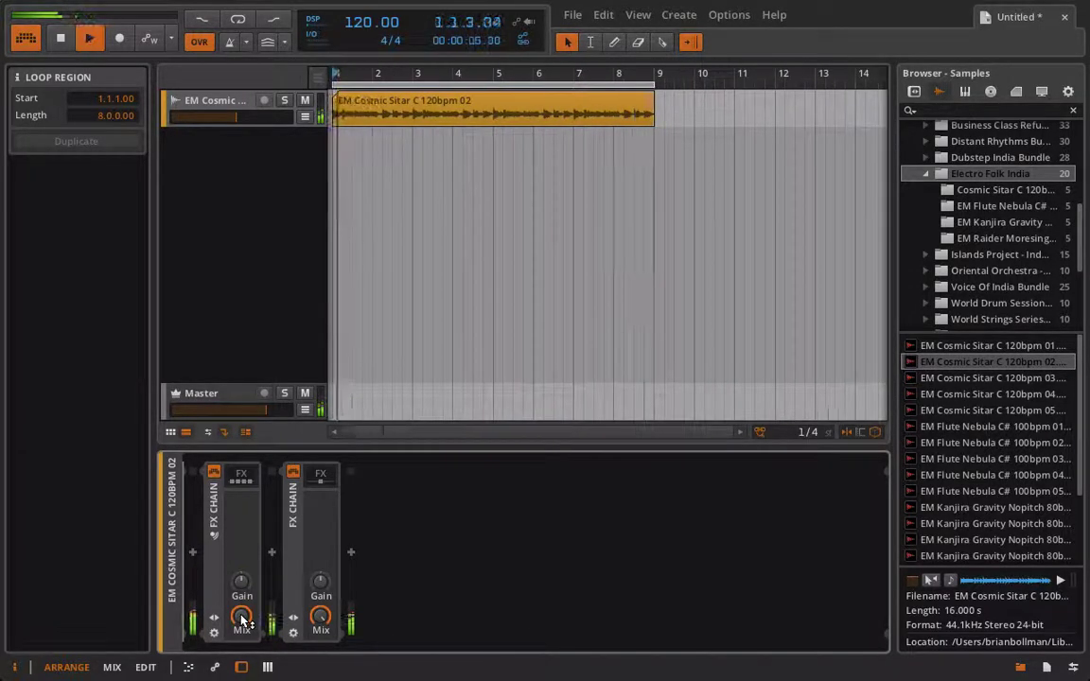
pyautogui.moveTo(243, 619); pyautogui.dragTo(243, 632)
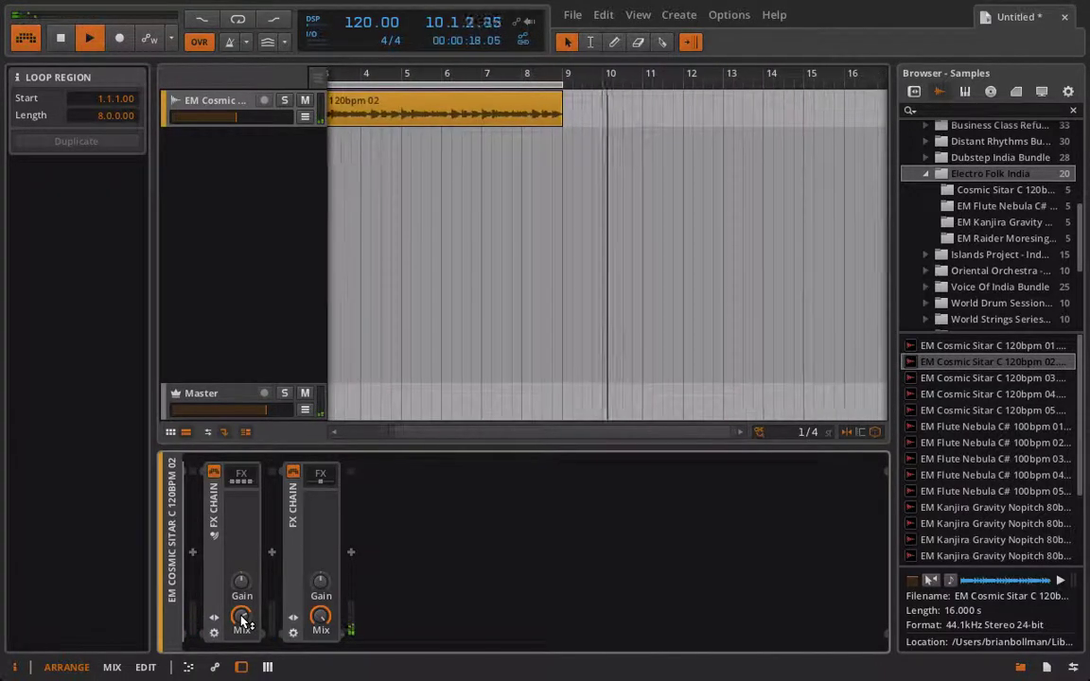
# Move the Delay-2 FX Chain ahead of the Flanger chain and compare both orders while replaying the loop, leaving the Delay-2 chain first
pyautogui.moveTo(301, 503); pyautogui.dragTo(210, 511)
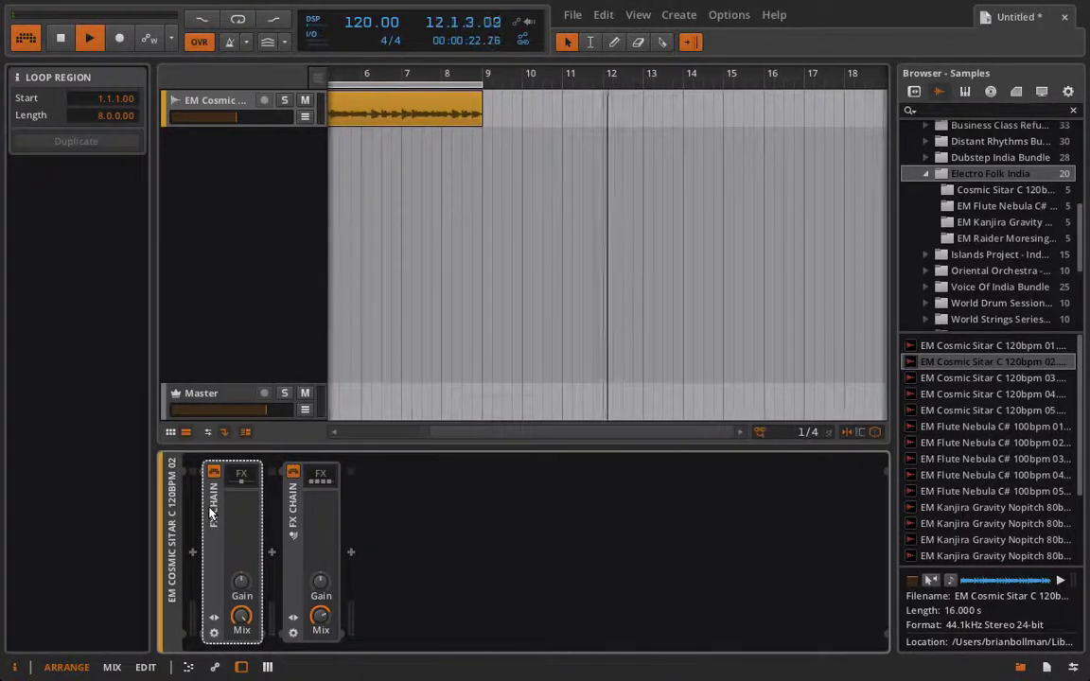
pyautogui.press('space')
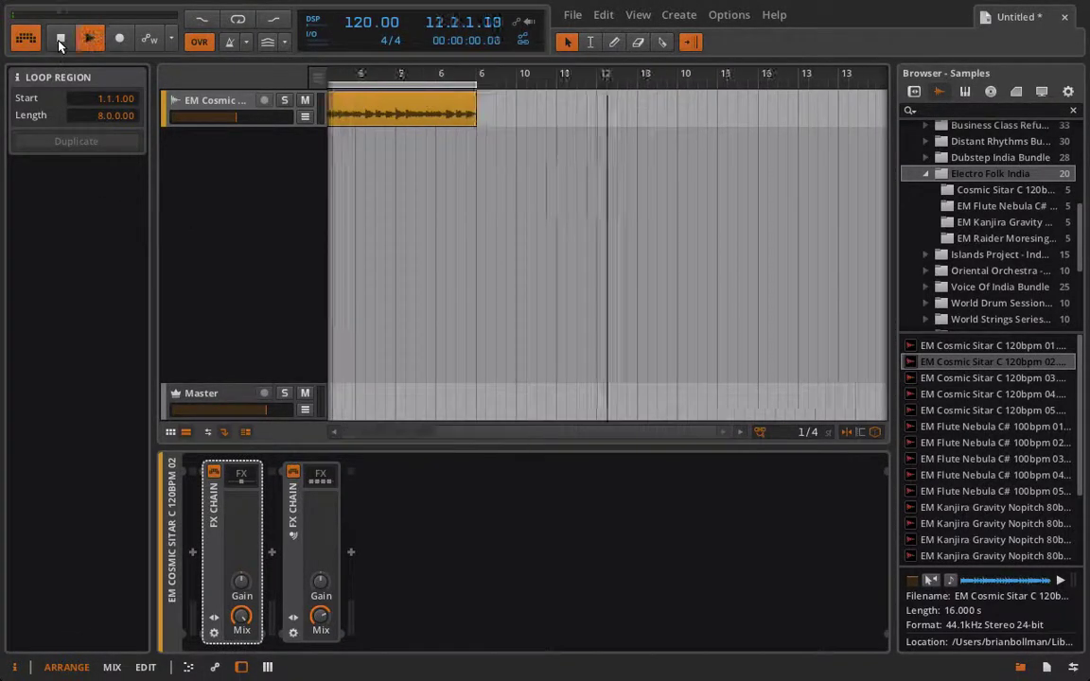
pyautogui.click(59, 42)
pyautogui.press('space')
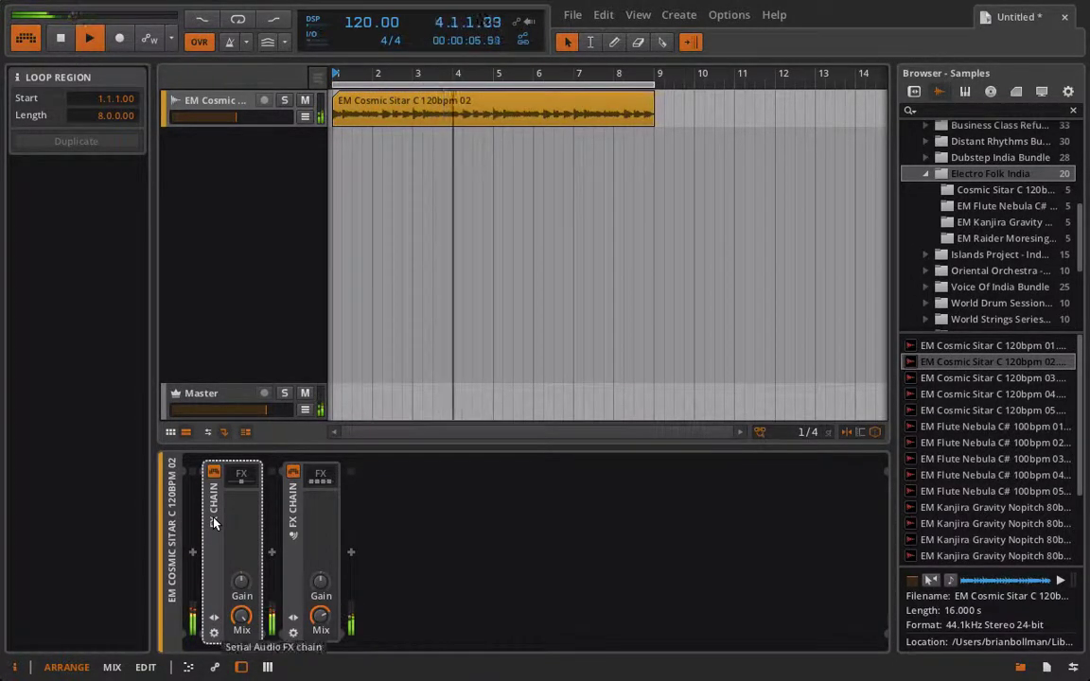
pyautogui.moveTo(214, 522); pyautogui.dragTo(372, 544)
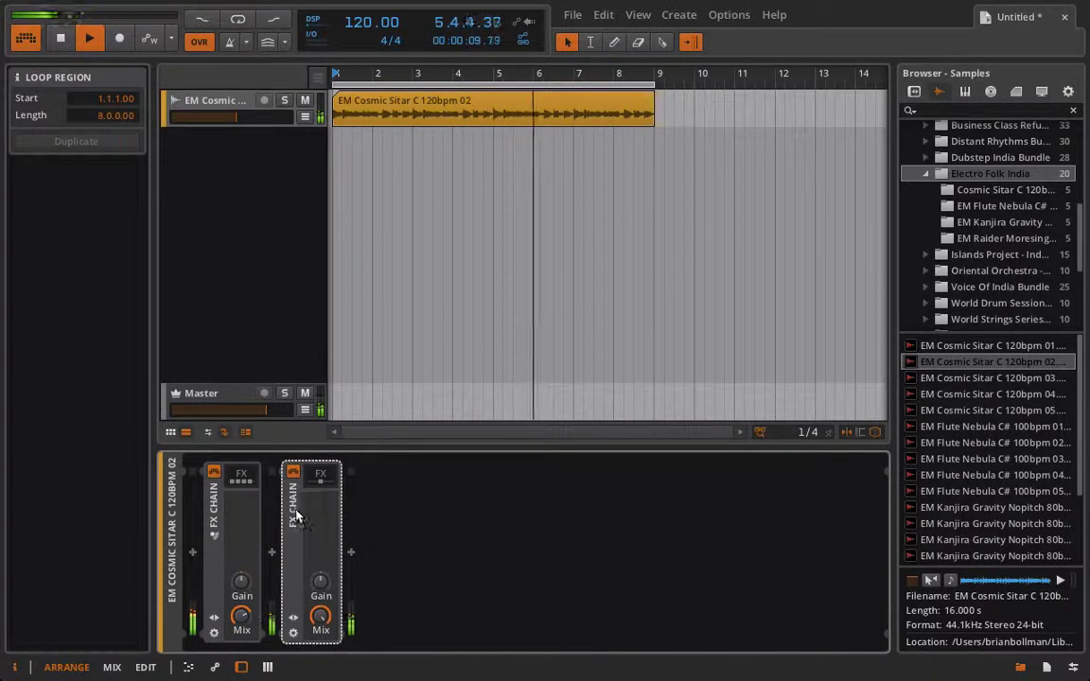
pyautogui.moveTo(308, 478); pyautogui.dragTo(196, 517)
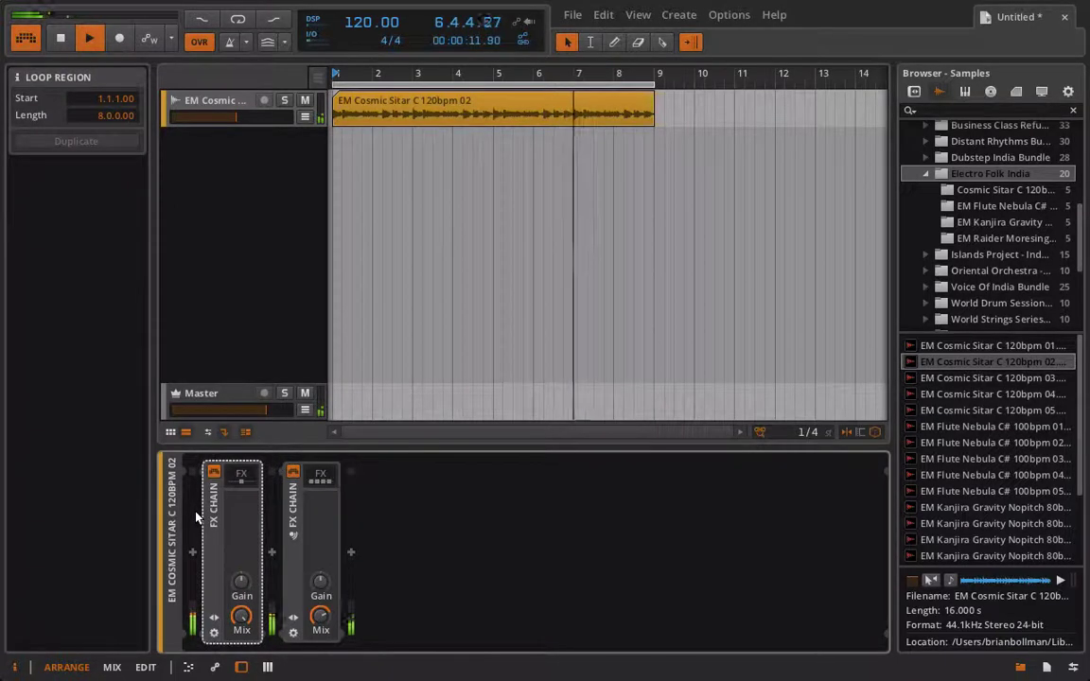
# Open the second FX Chain's devices, collapse that chain, and add an FX Layer container after it
pyautogui.click(327, 477)
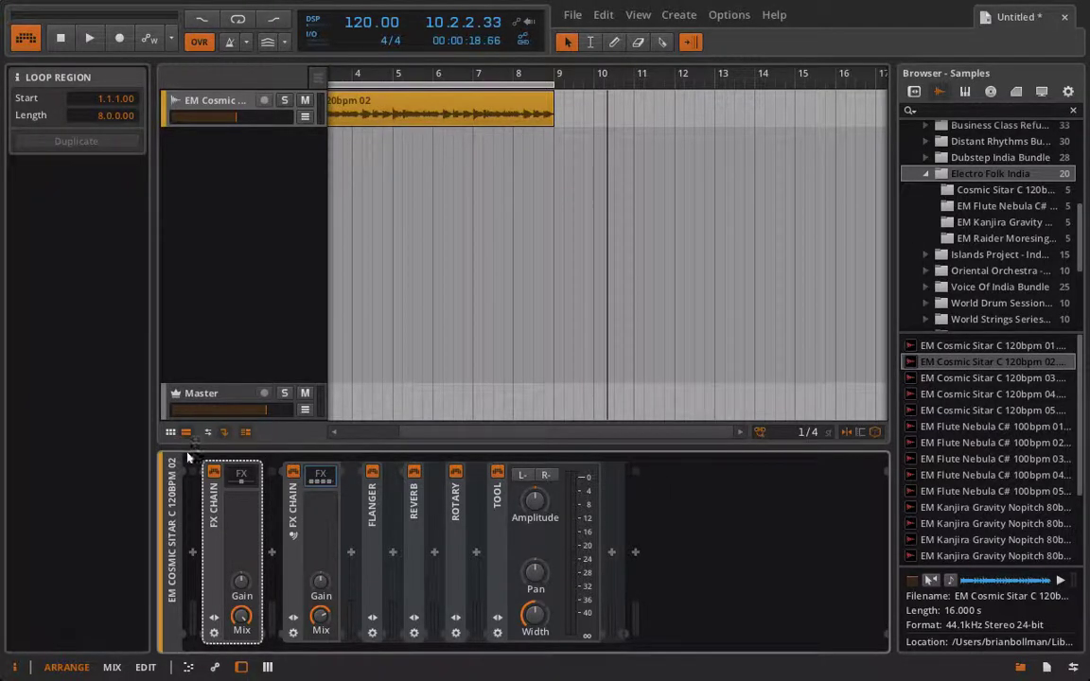
pyautogui.doubleClick(289, 522)
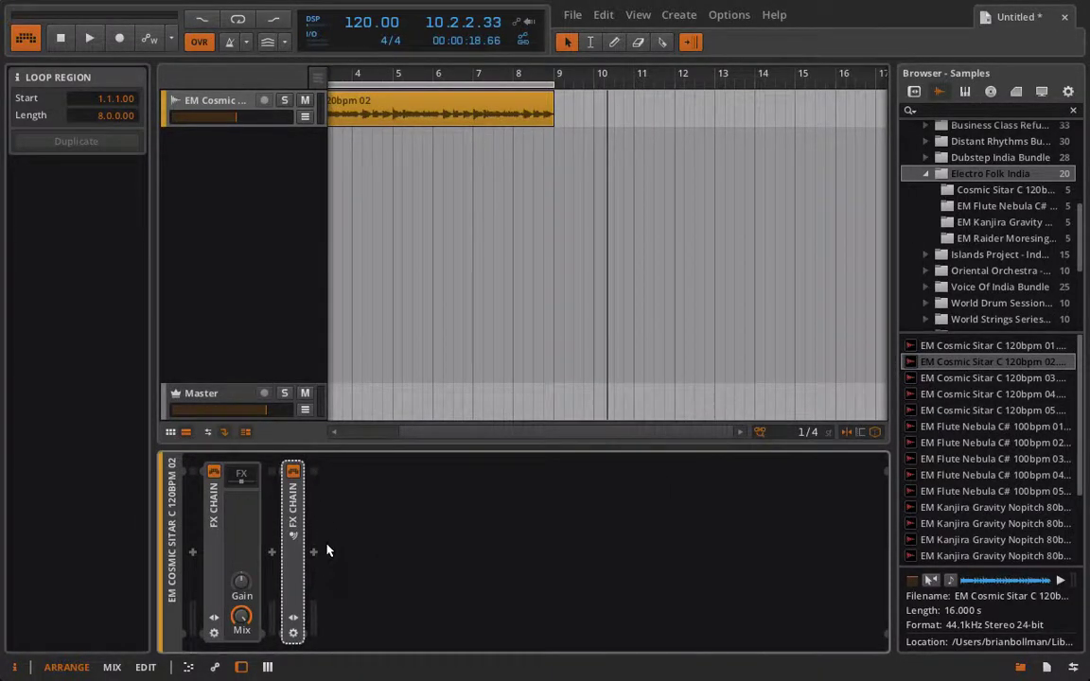
pyautogui.click(314, 551)
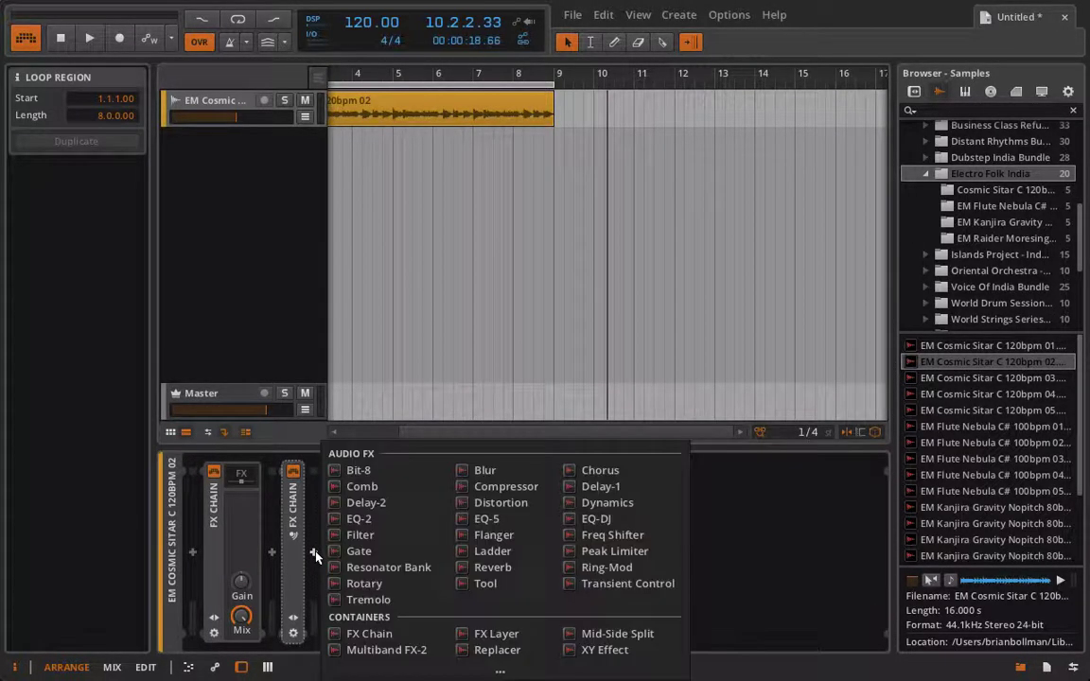
pyautogui.click(501, 643)
# Add two Tool devices as parallel layers inside the FX Layer
pyautogui.click(476, 471)
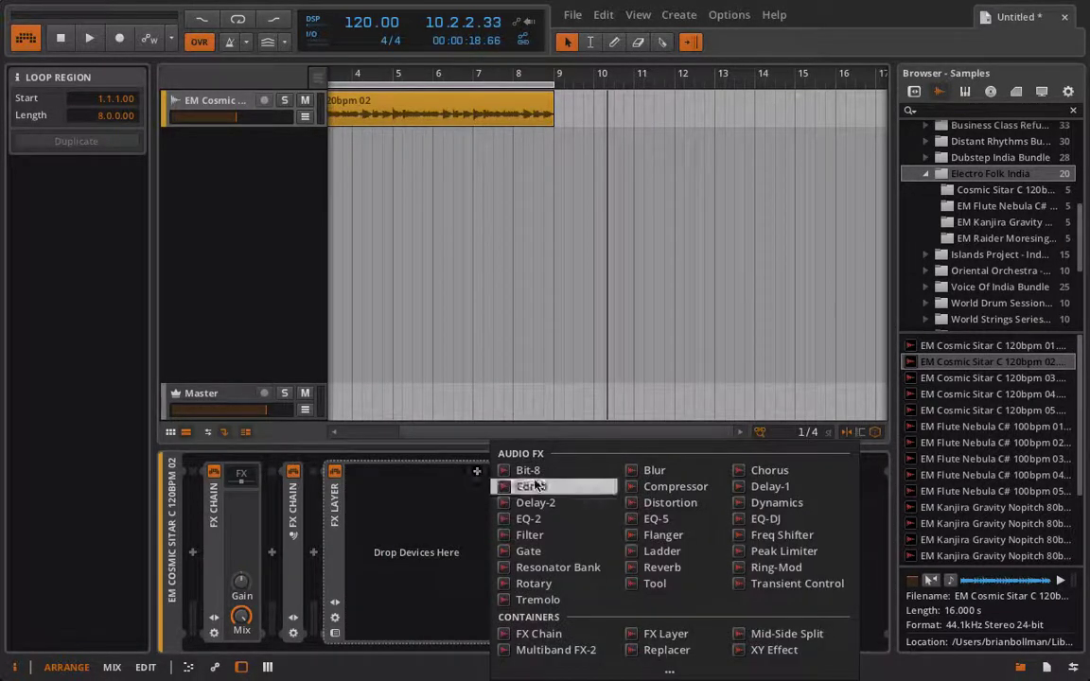
pyautogui.click(655, 584)
pyautogui.click(477, 509)
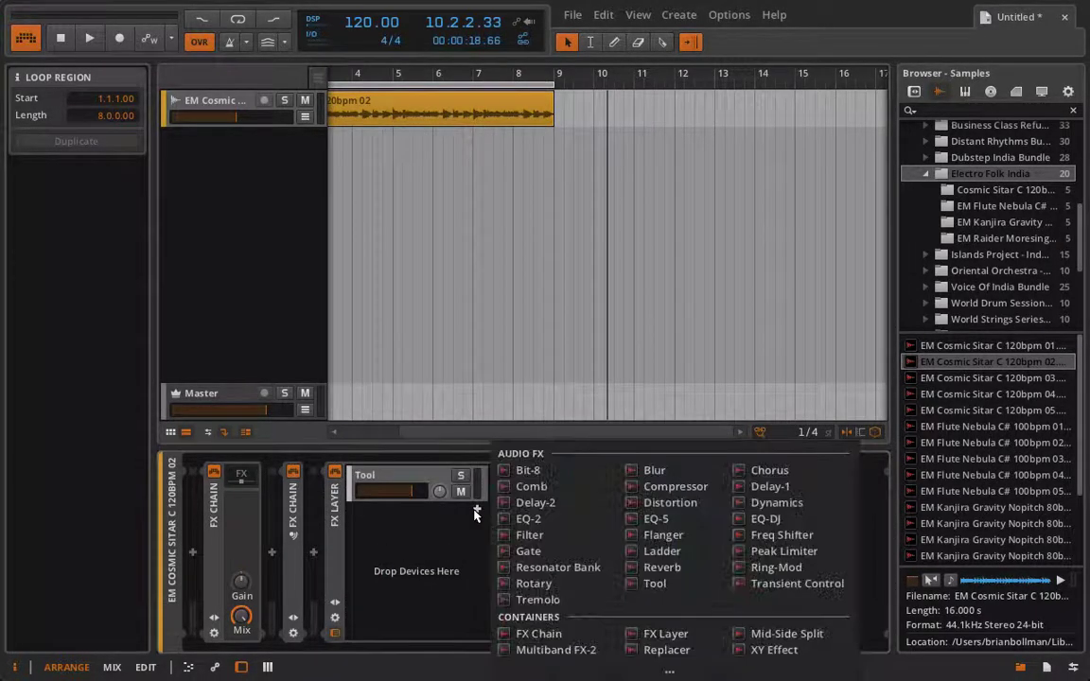
pyautogui.click(677, 594)
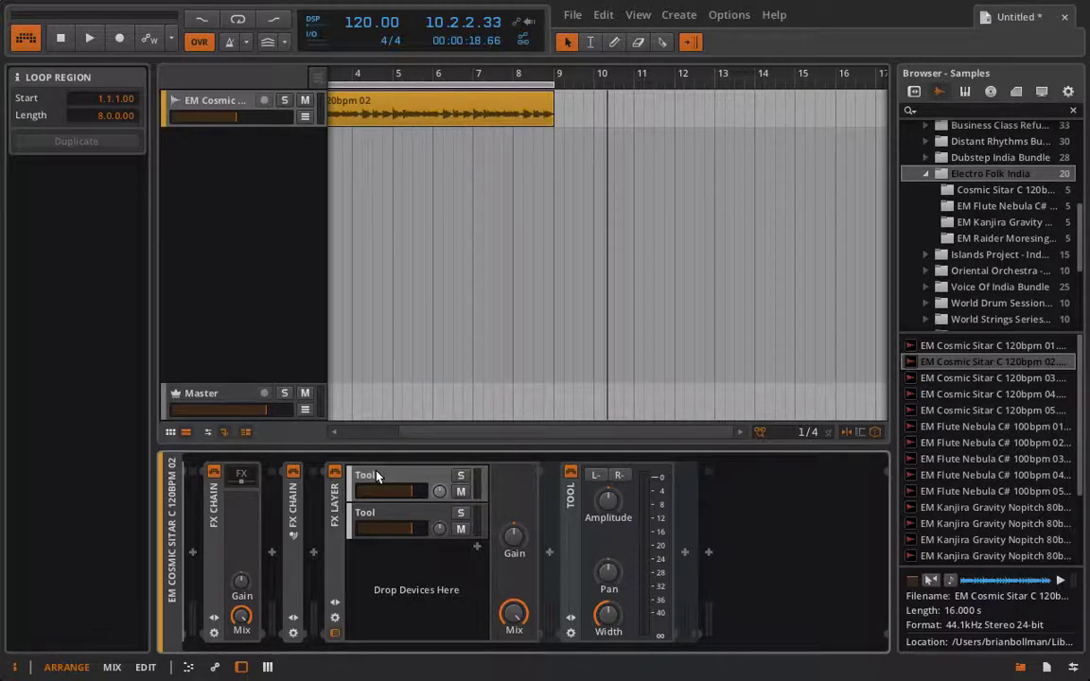
# Expand the second FX Chain to show its devices and lower the volume of the FX Layer's first Tool layer
pyautogui.click(241, 474)
pyautogui.click(241, 474)
pyautogui.click(297, 501)
pyautogui.doubleClick(297, 501)
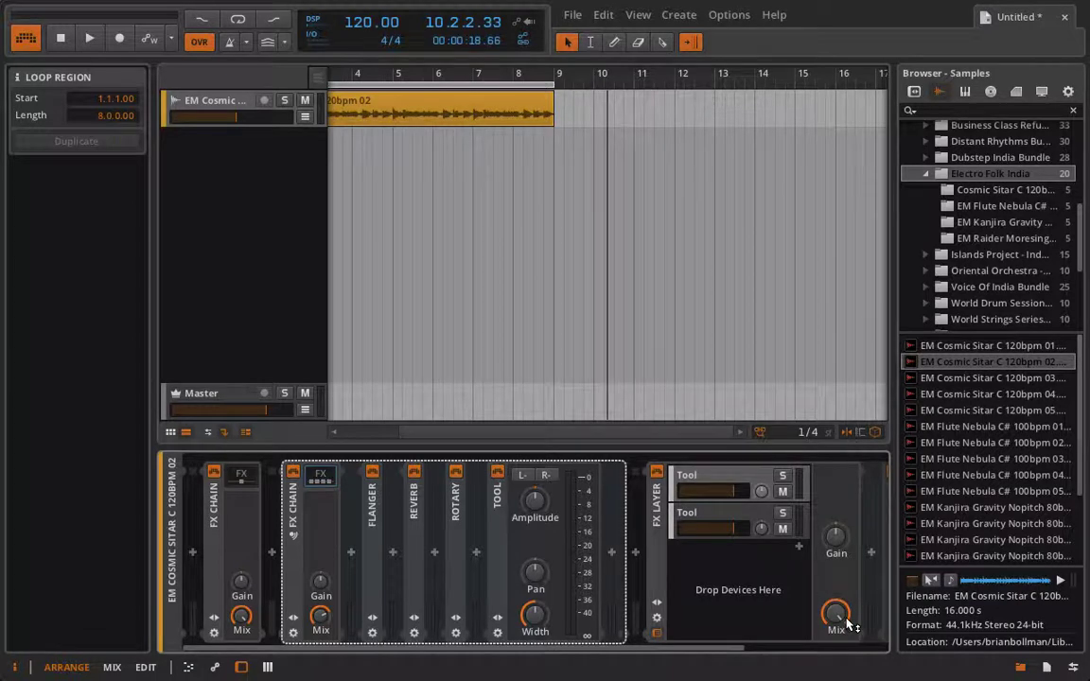
pyautogui.hscroll(3, 674, 588)
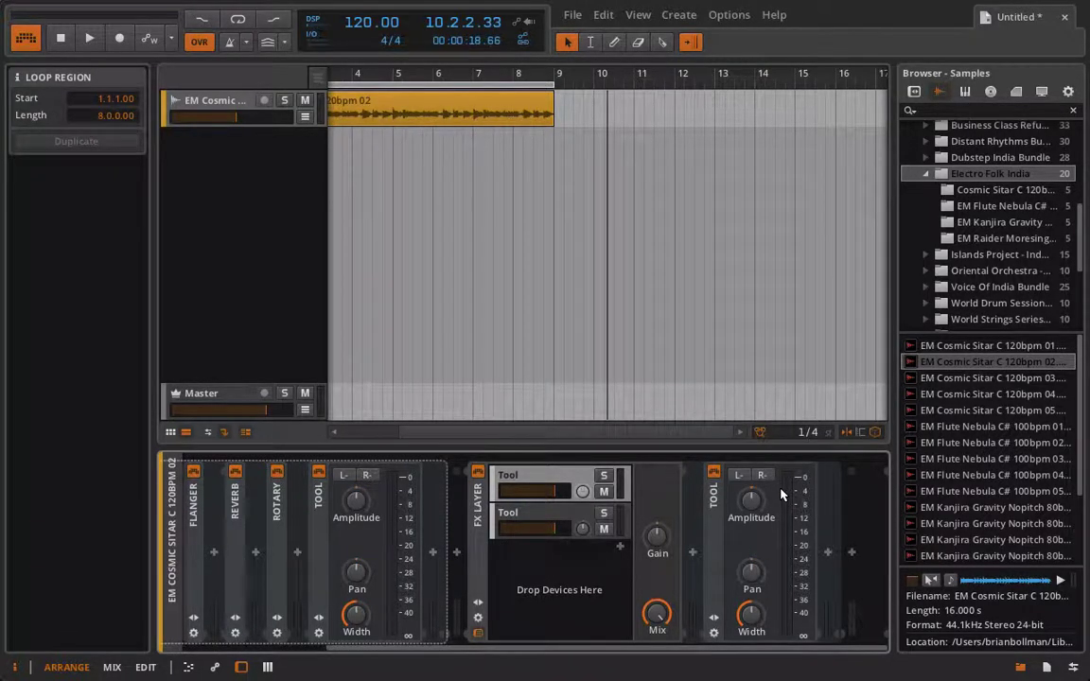
pyautogui.moveTo(555, 491); pyautogui.dragTo(517, 494)
pyautogui.hscroll(-3, 518, 496)
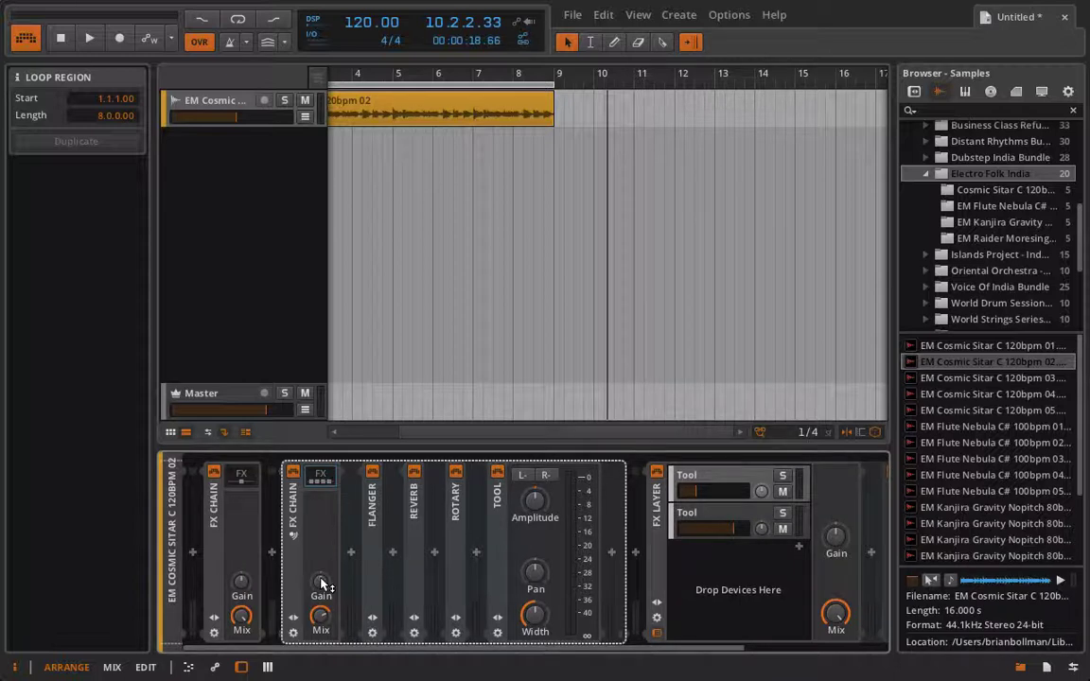